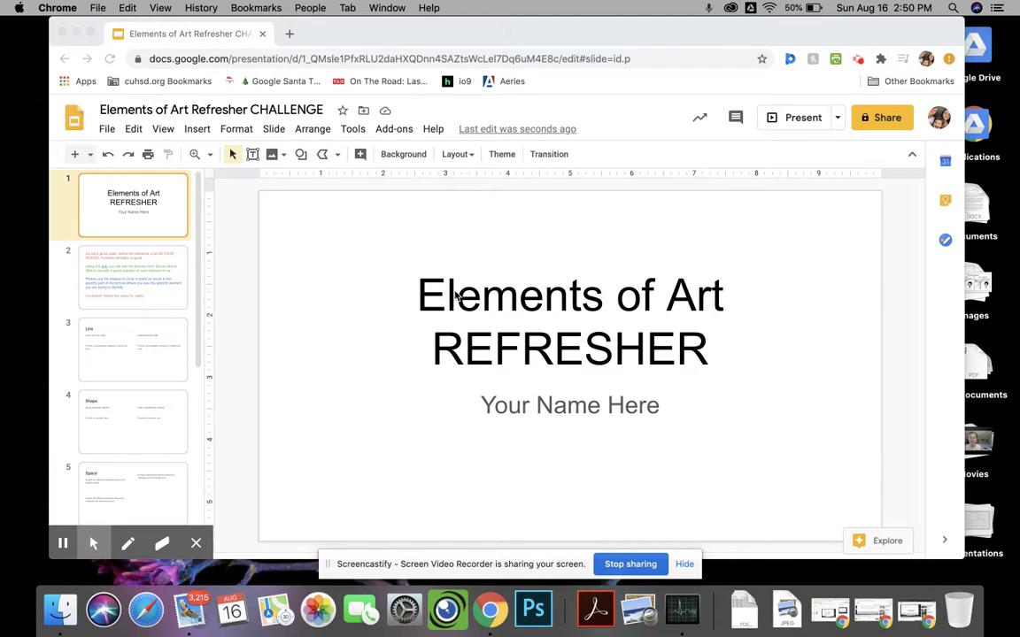
- Step from the slide 2 instructions through the Line, Shape and Space slides, then return to slide 2
{"action": "left_click", "coordinate": [171, 283]}
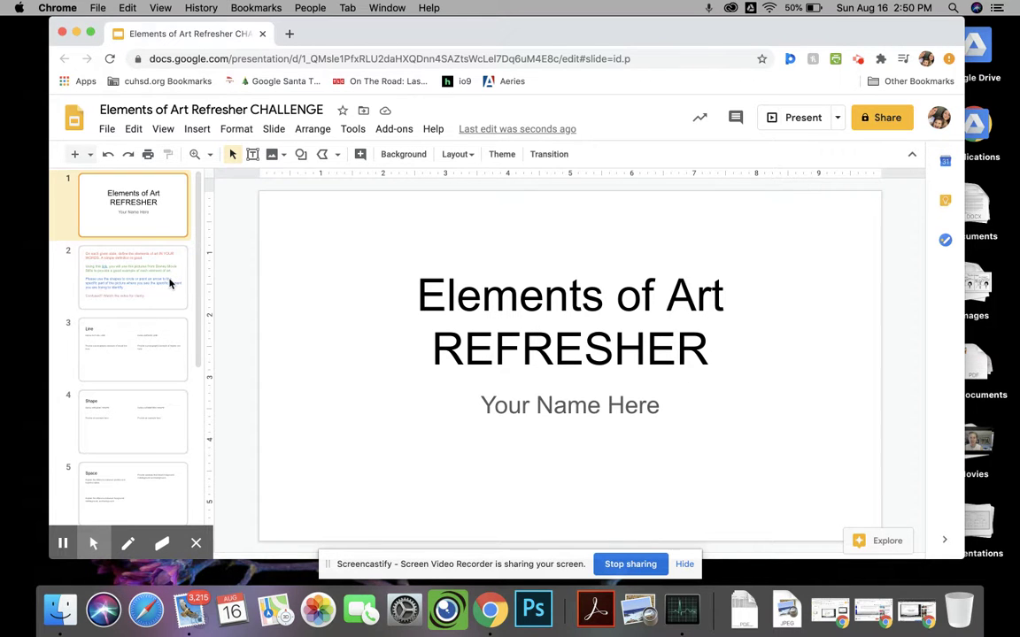
{"action": "left_click", "coordinate": [170, 283]}
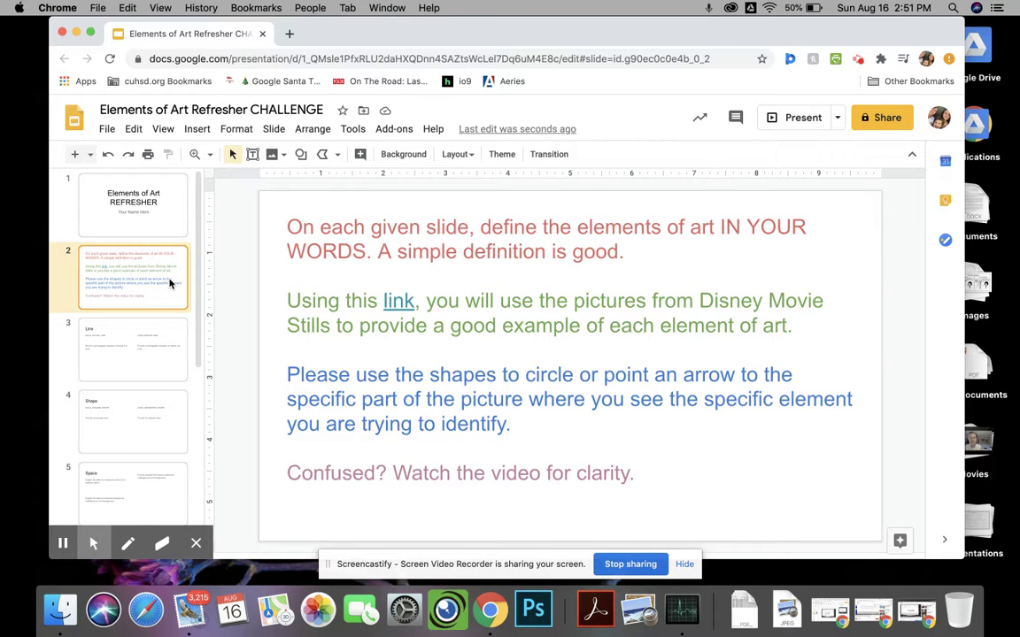
{"action": "key", "text": "Down"}
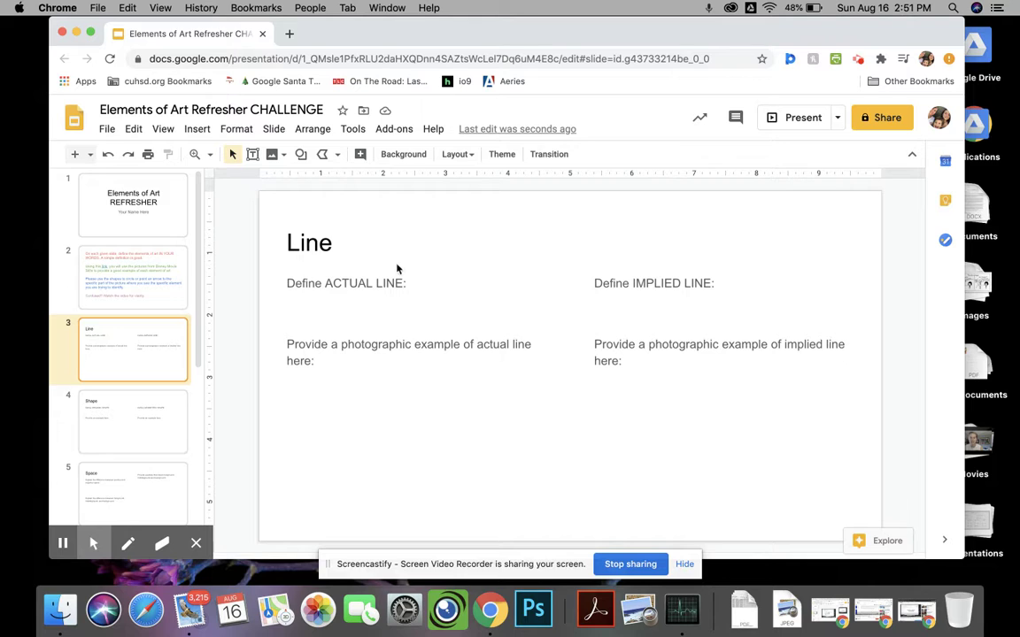
{"action": "key", "text": "Down"}
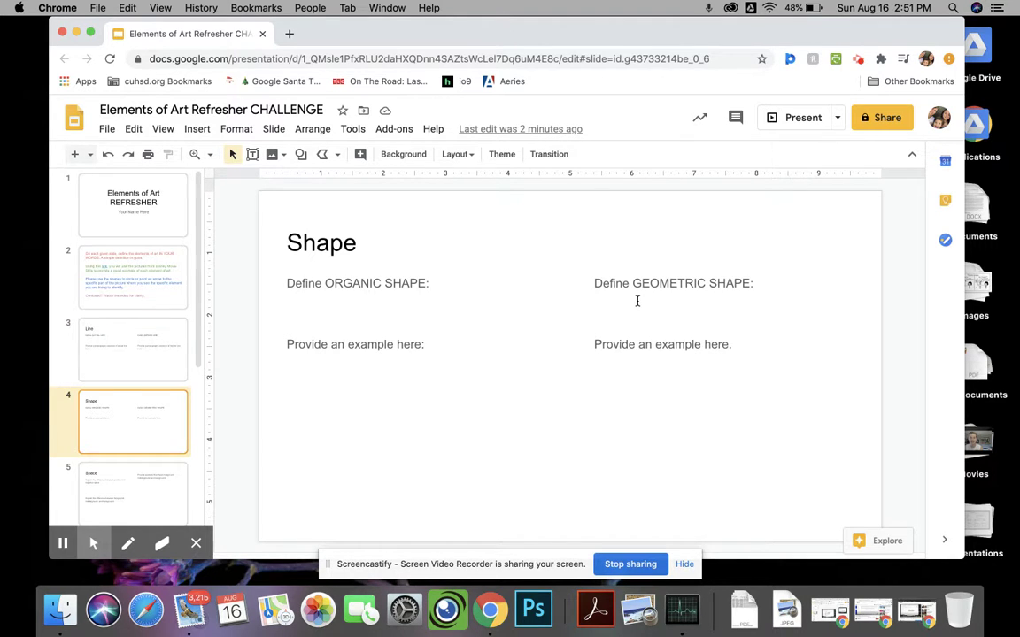
{"action": "key", "text": "Down"}
{"action": "key", "text": "Down"}
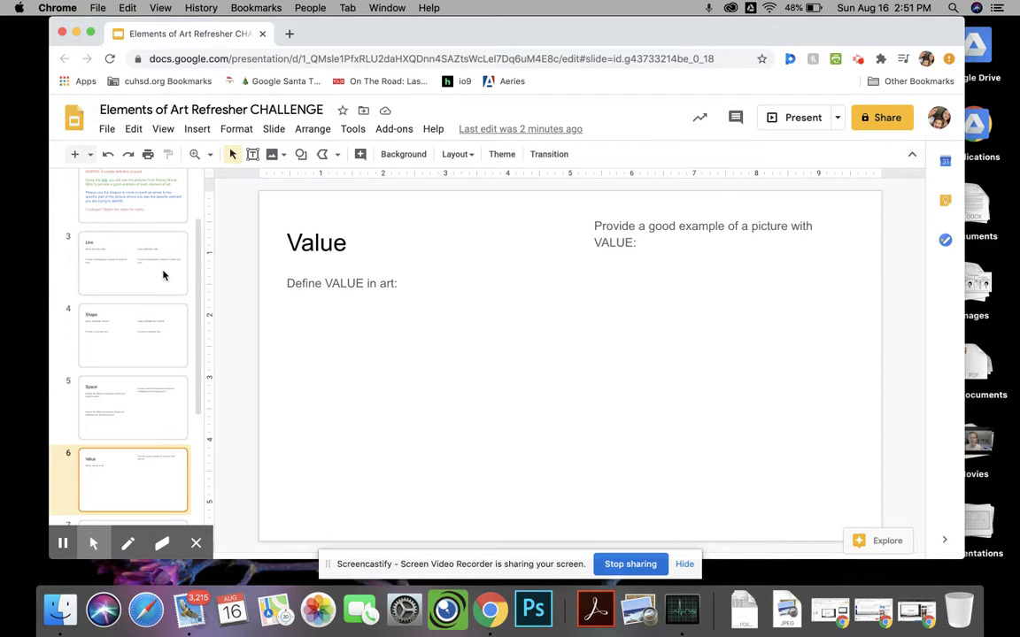
{"action": "scroll", "coordinate": [156, 270], "scroll_direction": "up", "scroll_amount": 2}
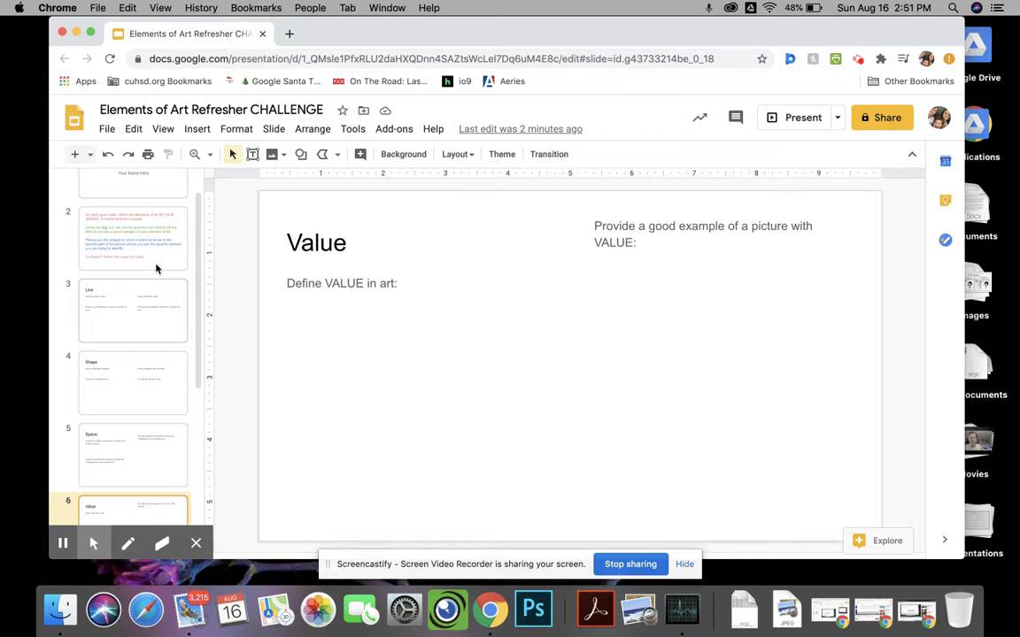
{"action": "left_click", "coordinate": [156, 267]}
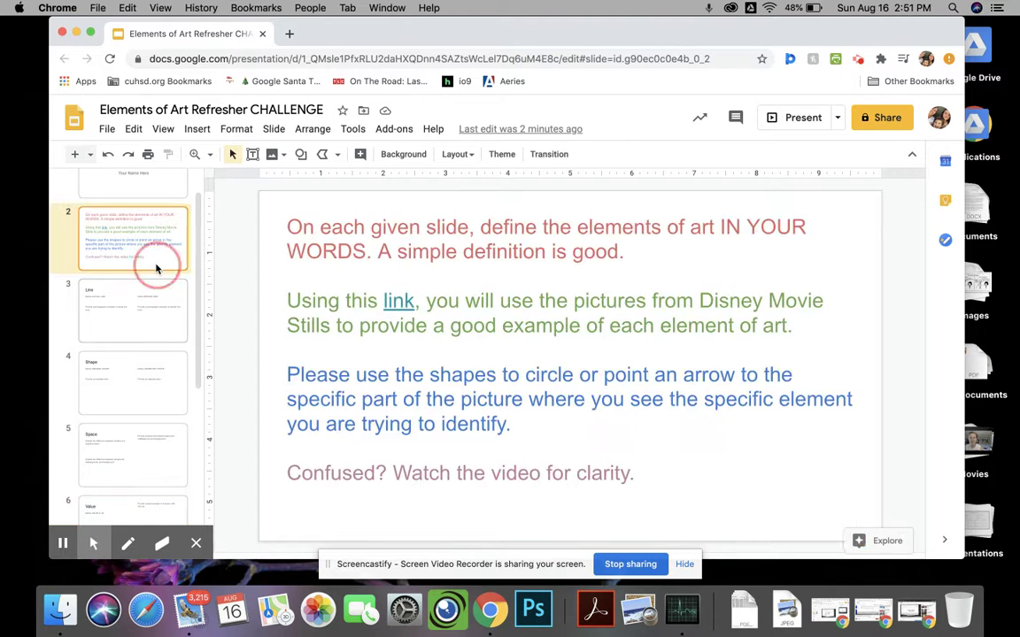
- Follow the instructions' link to the Disney movie stills image results and bring up the deck's Shape slide
{"action": "left_click", "coordinate": [393, 306]}
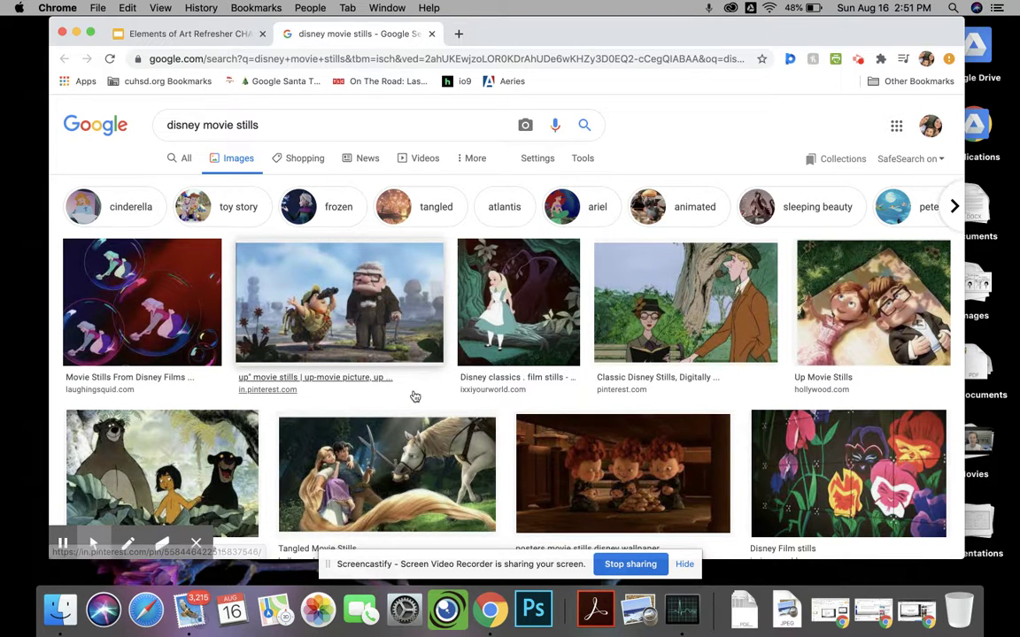
{"action": "scroll", "coordinate": [413, 395], "scroll_direction": "down", "scroll_amount": 2}
{"action": "scroll", "coordinate": [413, 396], "scroll_direction": "down", "scroll_amount": 3}
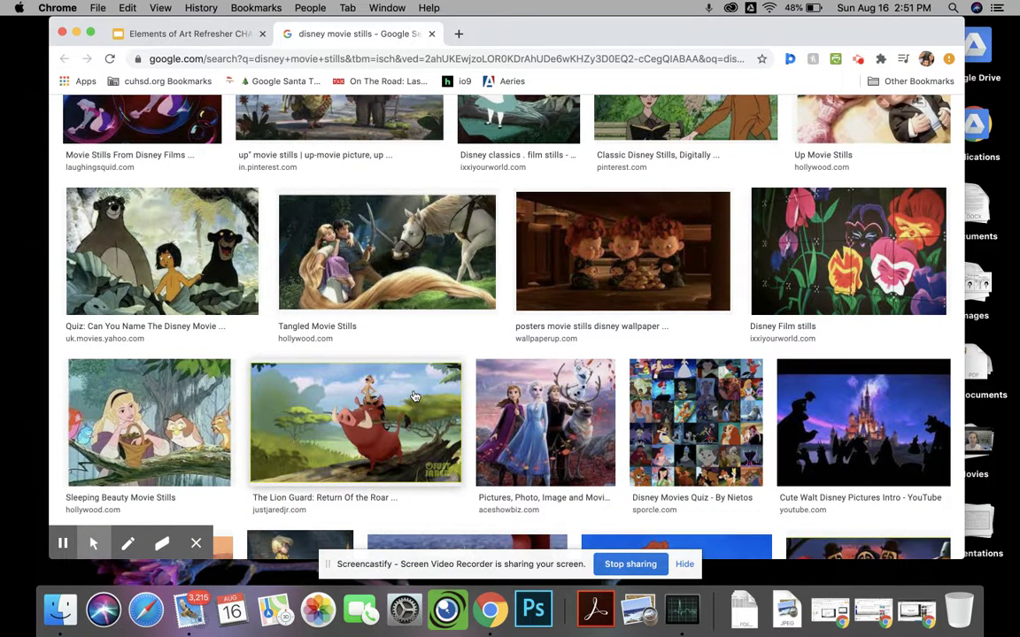
{"action": "left_click", "coordinate": [185, 34]}
{"action": "left_click", "coordinate": [158, 398]}
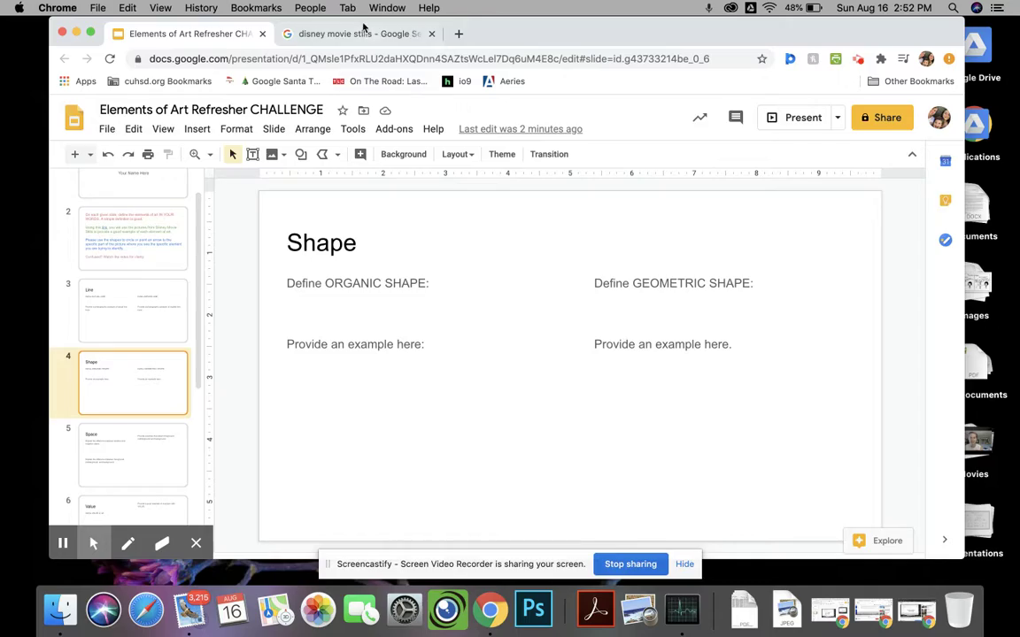
- Browse the Disney movie stills results, with stills from Up, Tangled and Frozen
{"action": "left_click", "coordinate": [328, 29]}
{"action": "scroll", "coordinate": [411, 165], "scroll_direction": "up", "scroll_amount": 5}
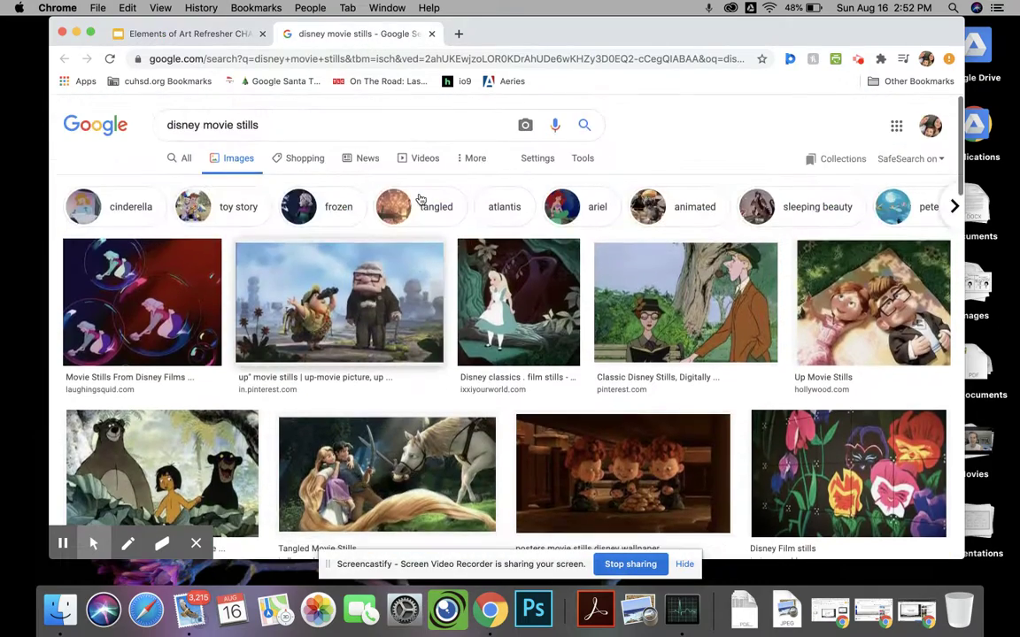
{"action": "scroll", "coordinate": [421, 199], "scroll_direction": "down", "scroll_amount": 4}
{"action": "scroll", "coordinate": [420, 199], "scroll_direction": "down", "scroll_amount": 10}
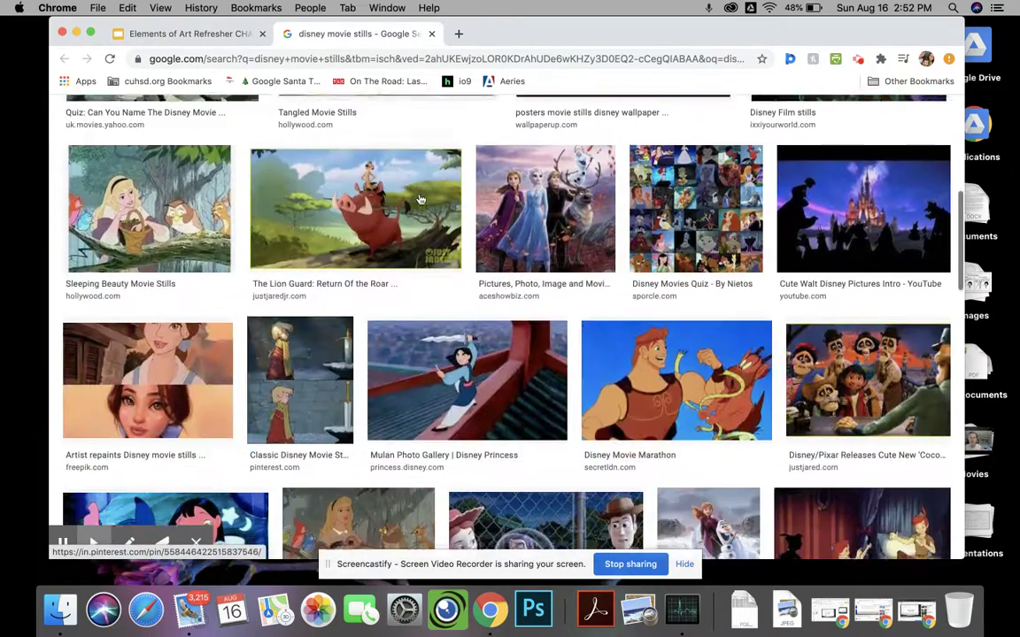
{"action": "scroll", "coordinate": [420, 199], "scroll_direction": "down", "scroll_amount": 5}
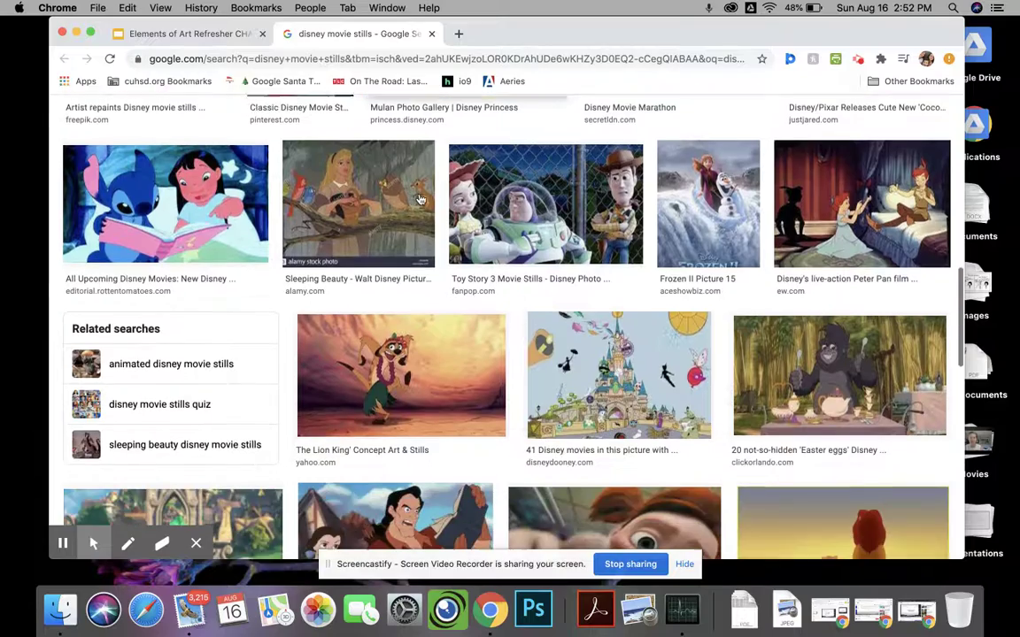
{"action": "scroll", "coordinate": [421, 199], "scroll_direction": "up", "scroll_amount": 10}
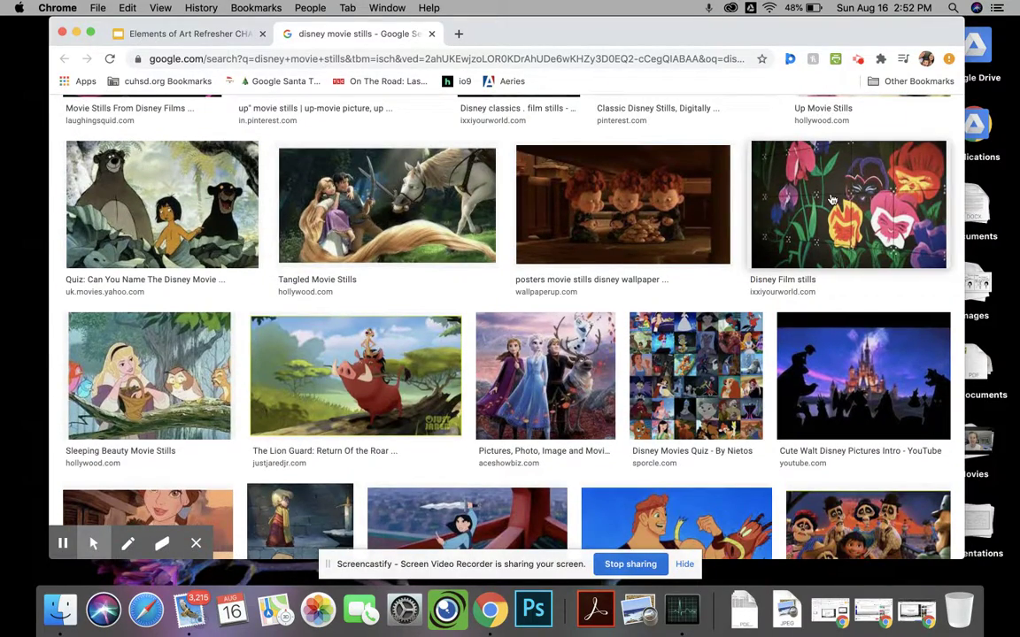
- Copy the cartoon flower picture from the Disney Film stills result's preview
{"action": "left_click", "coordinate": [832, 200]}
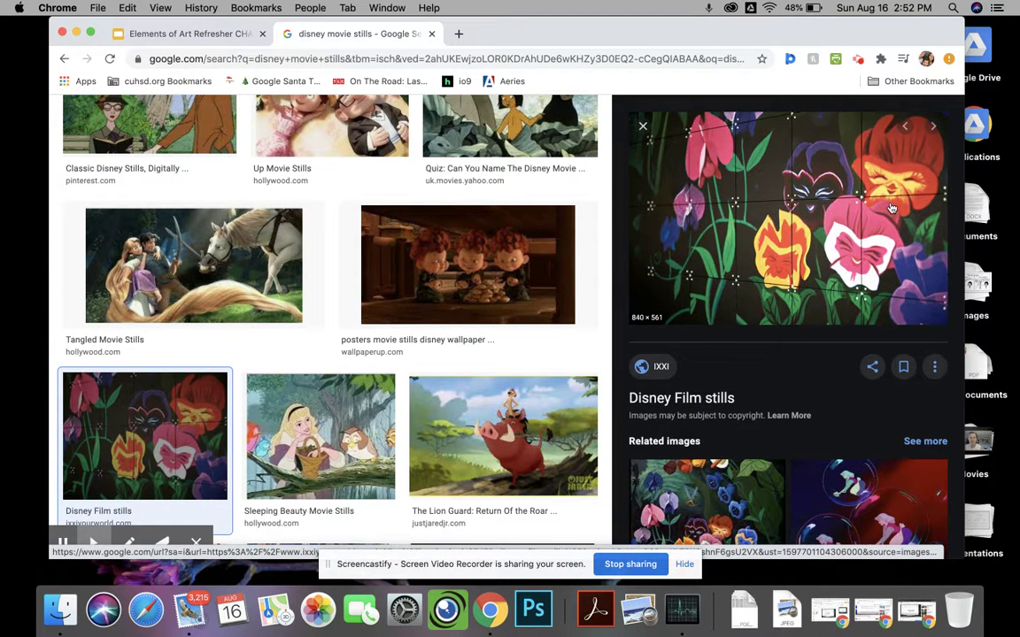
{"action": "scroll", "coordinate": [874, 202], "scroll_direction": "down", "scroll_amount": 3}
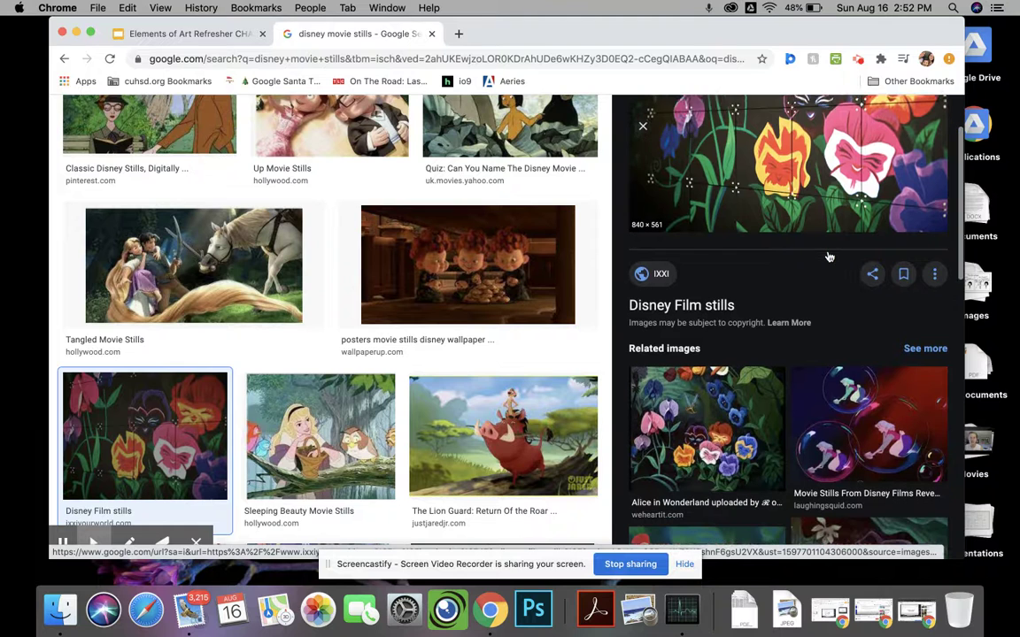
{"action": "scroll", "coordinate": [724, 379], "scroll_direction": "up", "scroll_amount": 2}
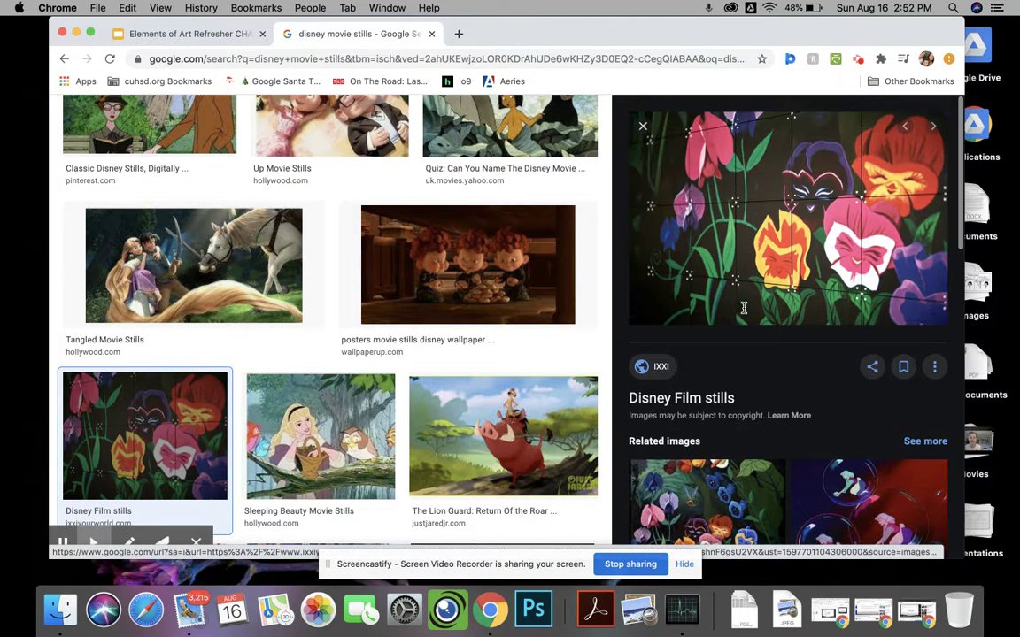
{"action": "scroll", "coordinate": [670, 276], "scroll_direction": "up", "scroll_amount": 1}
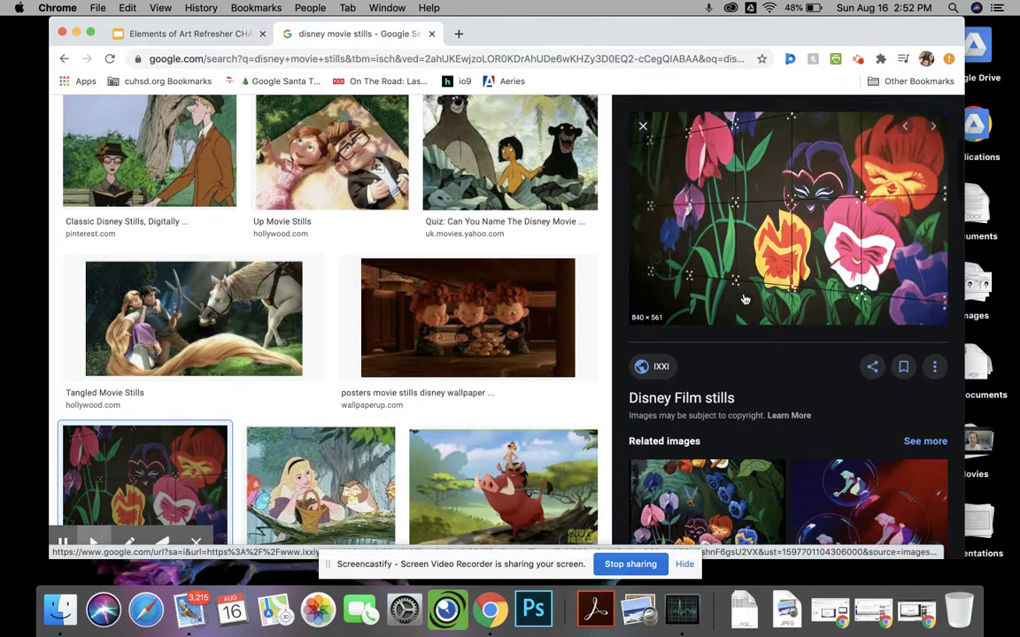
{"action": "right_click", "coordinate": [759, 208]}
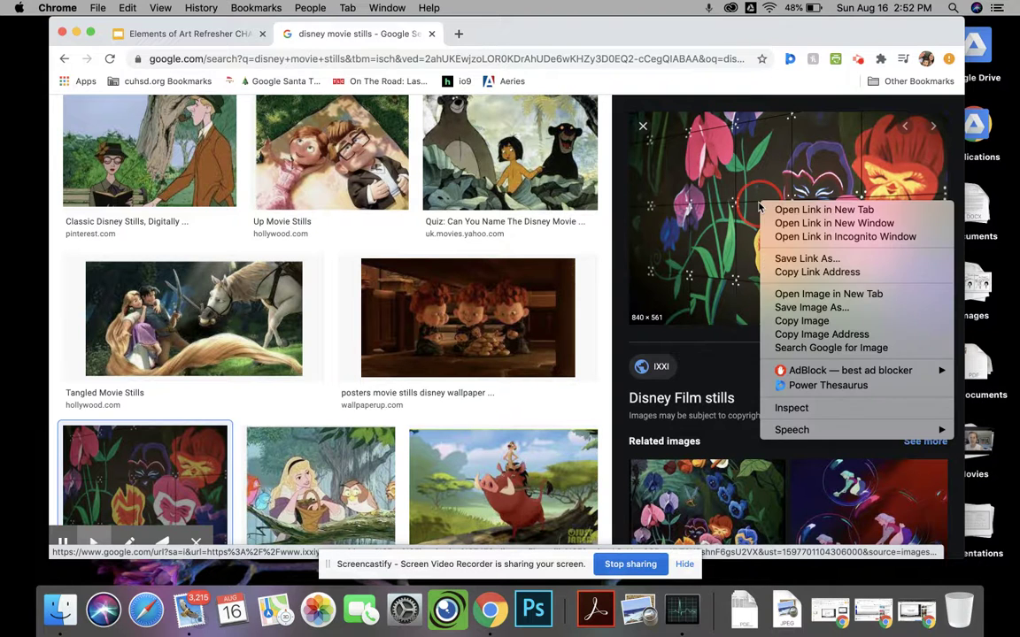
{"action": "left_click", "coordinate": [802, 321]}
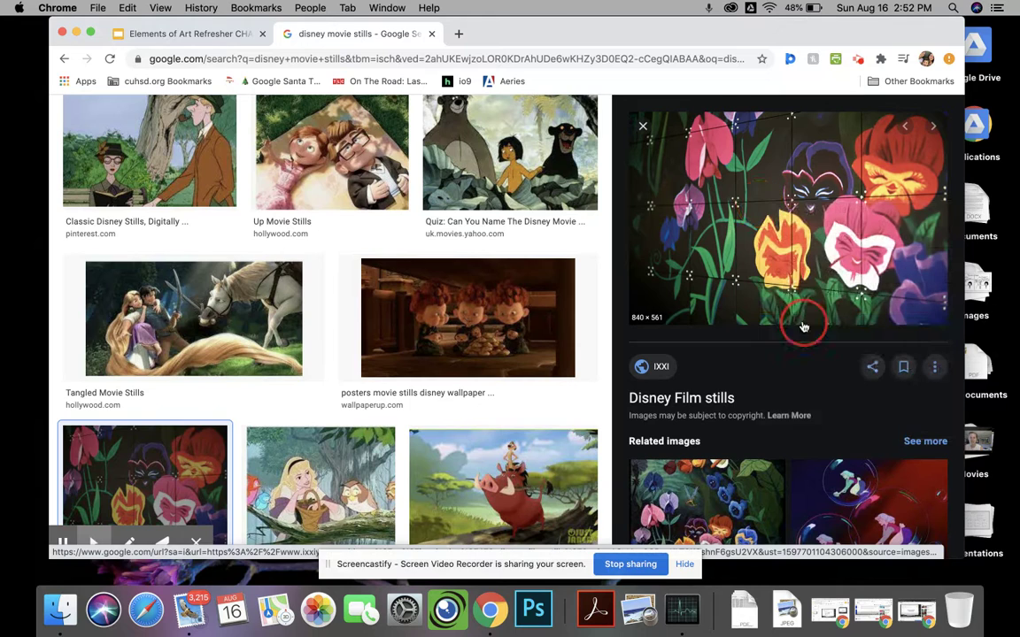
- Paste the Alice in Wonderland flower still onto the Shape slide's organic example area
{"action": "left_click", "coordinate": [193, 36]}
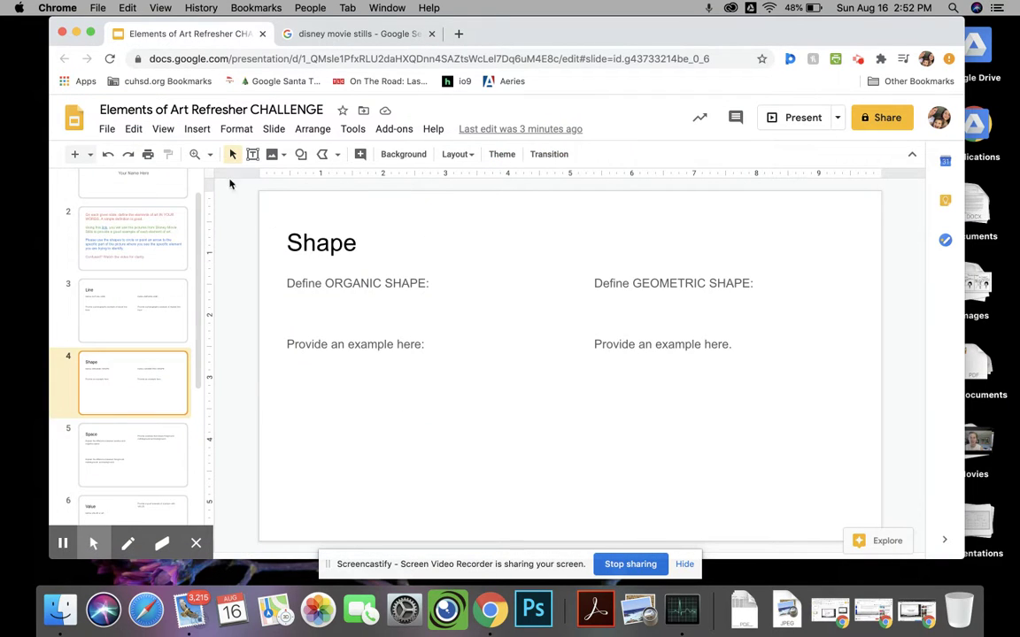
{"action": "left_click", "coordinate": [133, 130]}
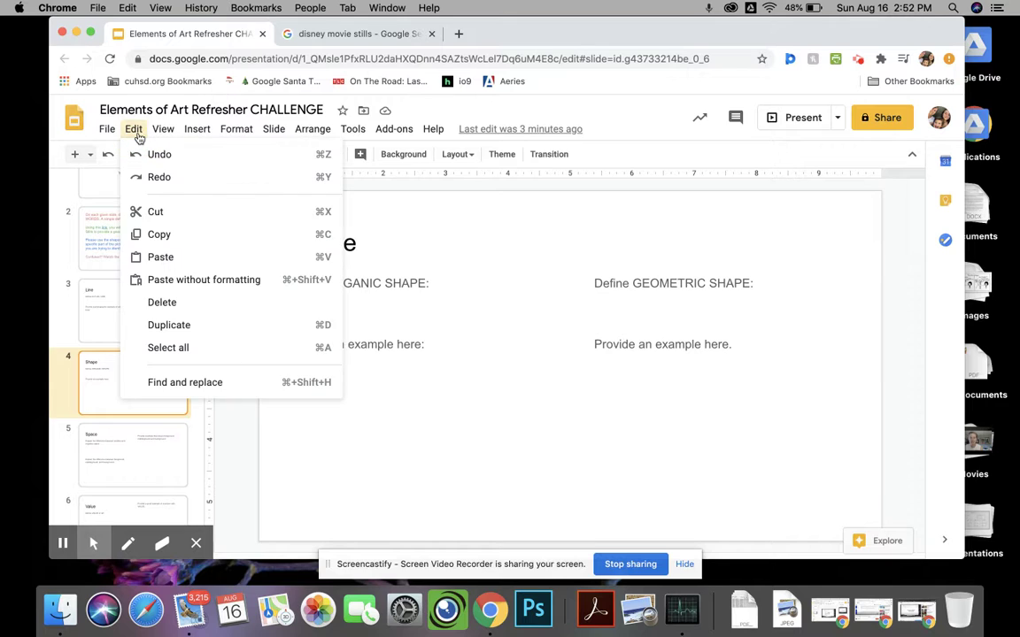
{"action": "left_click", "coordinate": [374, 400]}
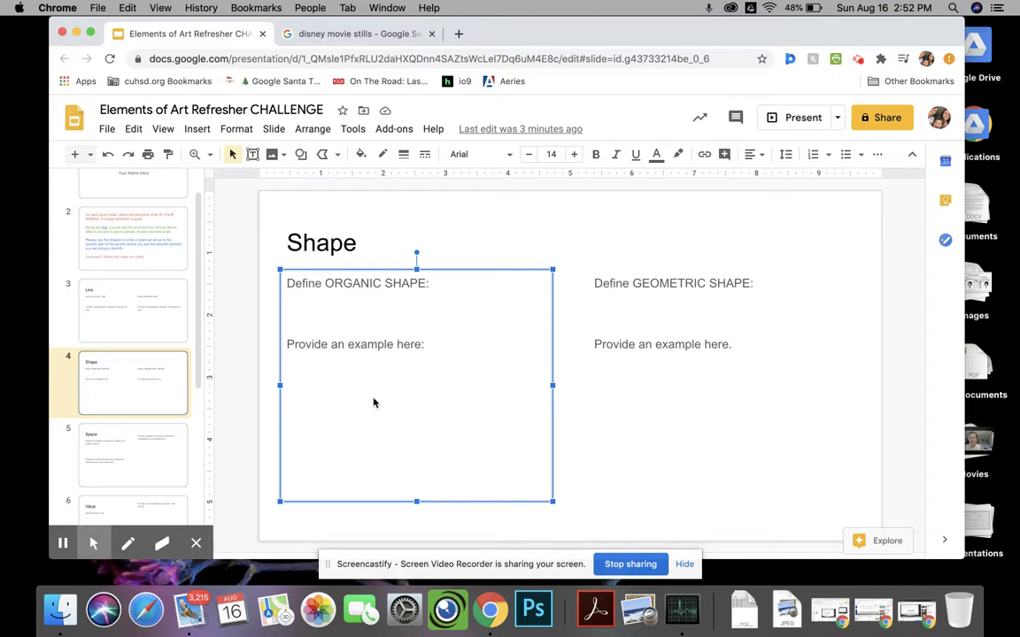
{"action": "right_click", "coordinate": [374, 400]}
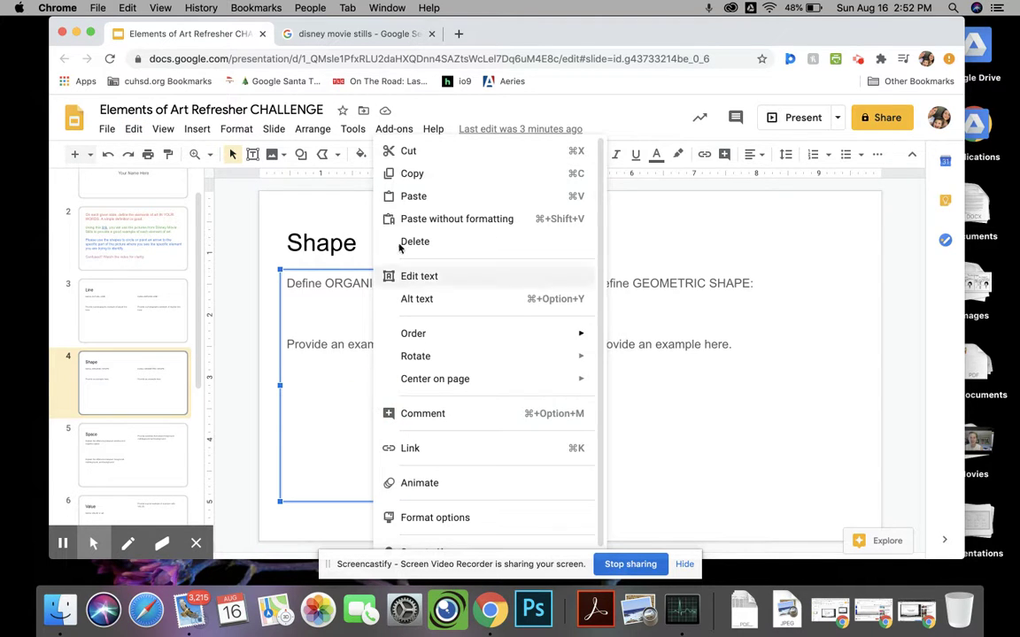
{"action": "left_click", "coordinate": [422, 198]}
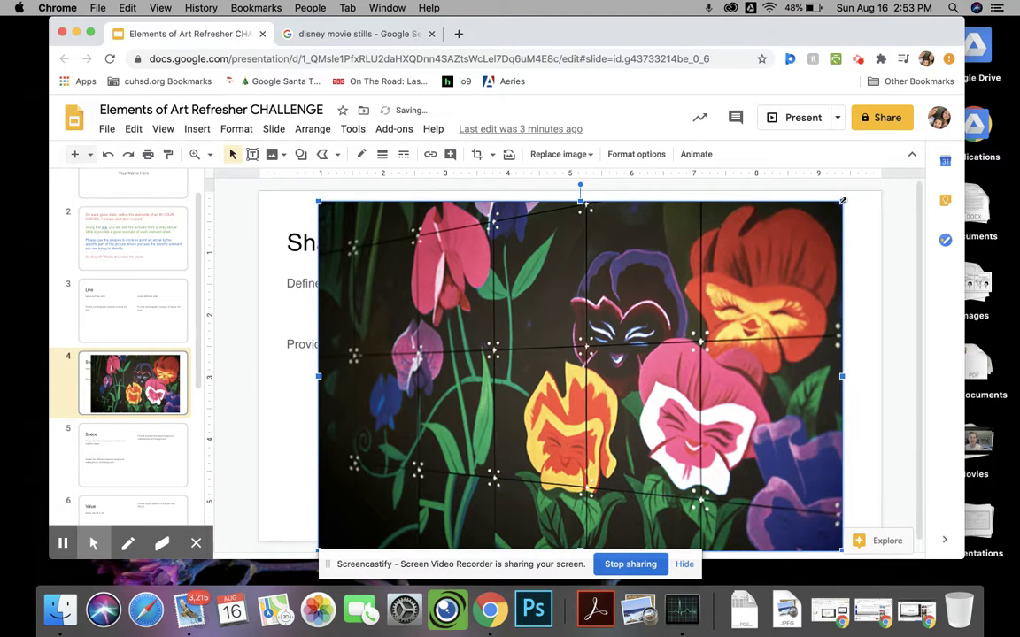
- Shrink the flower still and position it just beneath 'Provide an example here:'
{"action": "left_click_drag", "start_coordinate": [842, 201], "coordinate": [511, 469]}
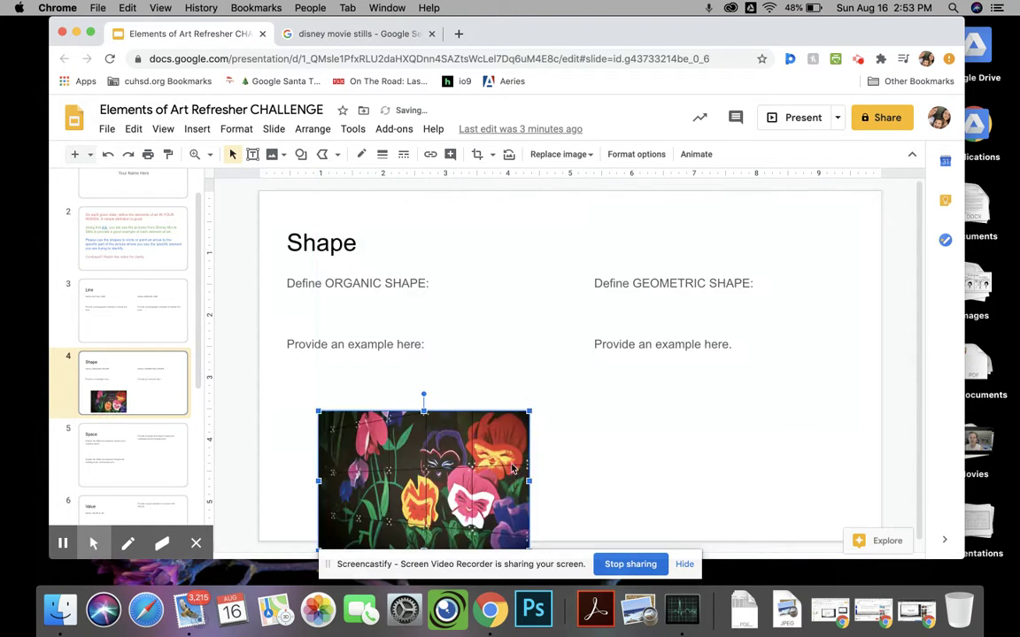
{"action": "left_click_drag", "start_coordinate": [461, 423], "coordinate": [433, 395]}
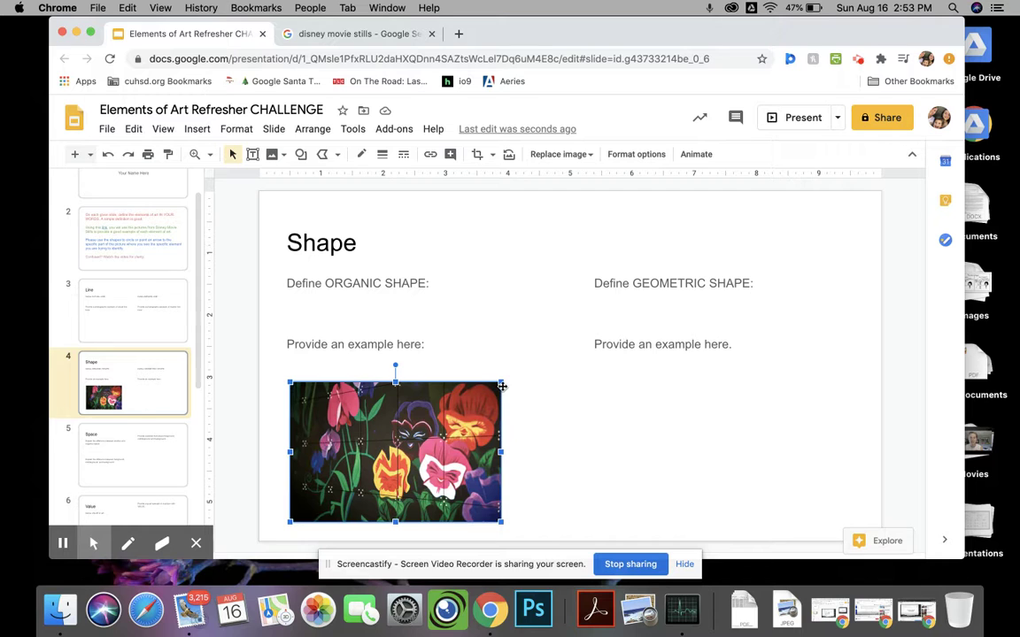
{"action": "left_click_drag", "start_coordinate": [501, 387], "coordinate": [486, 390]}
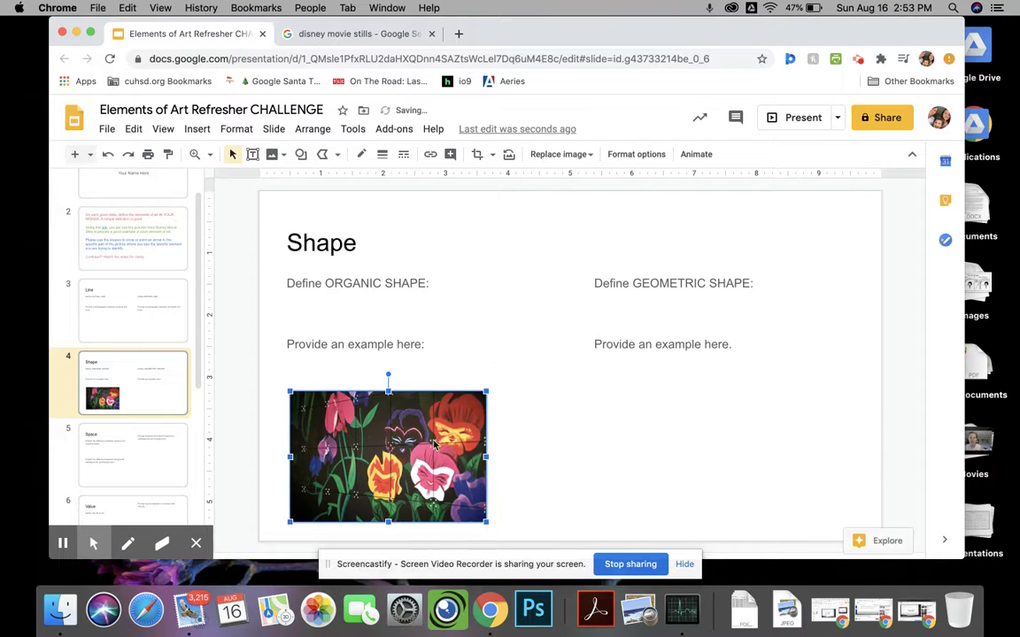
{"action": "left_click_drag", "start_coordinate": [420, 459], "coordinate": [403, 435]}
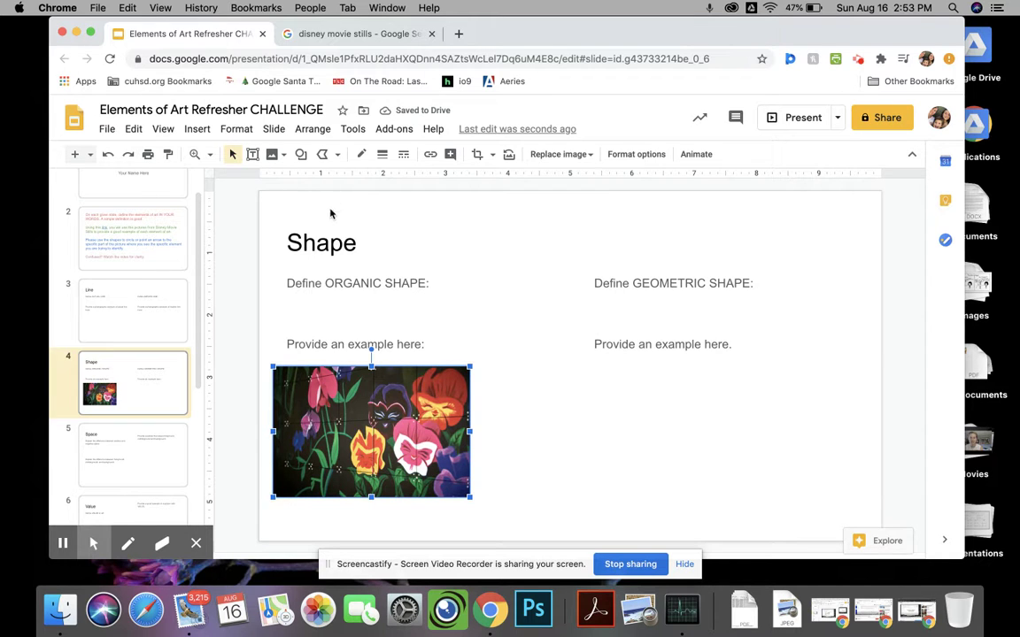
- Draw a right arrow beside the flower still and rotate it to point into the flowers
{"action": "left_click", "coordinate": [302, 155]}
{"action": "mouse_move", "coordinate": [380, 209]}
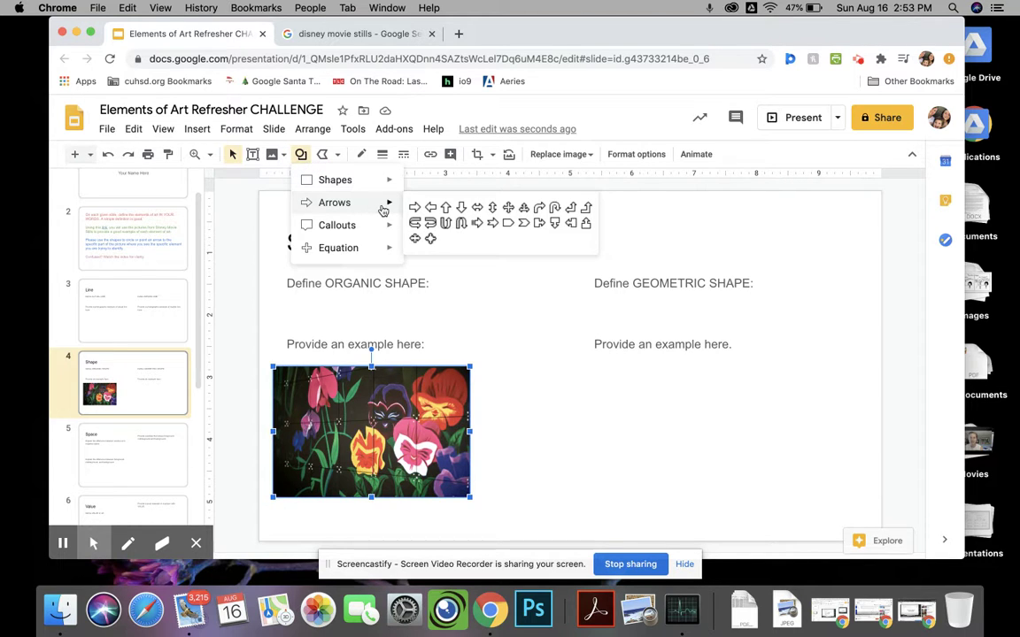
{"action": "left_click", "coordinate": [414, 207]}
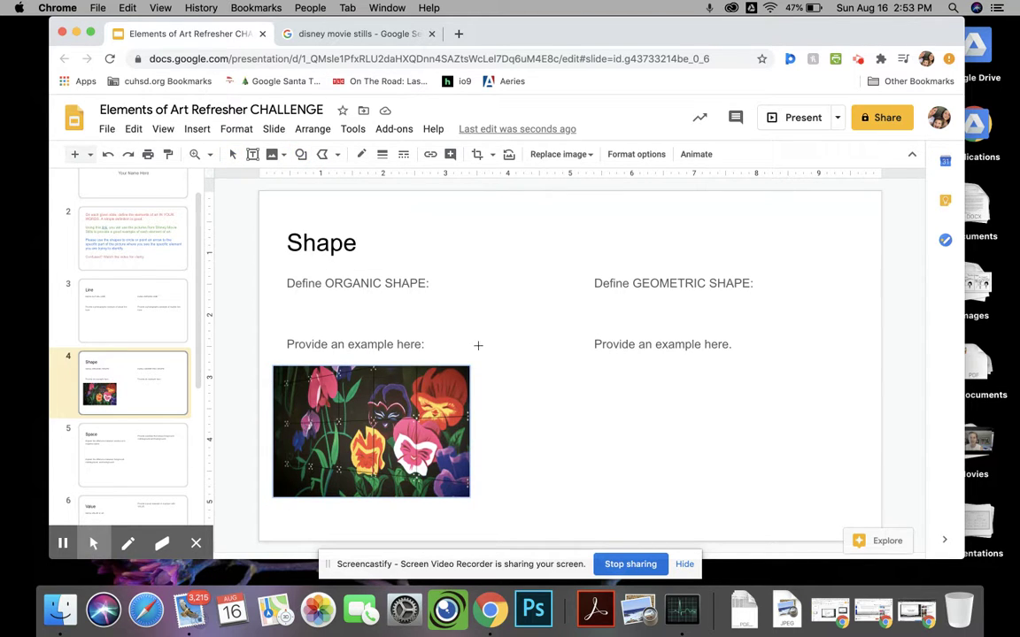
{"action": "left_click_drag", "start_coordinate": [444, 450], "coordinate": [537, 495]}
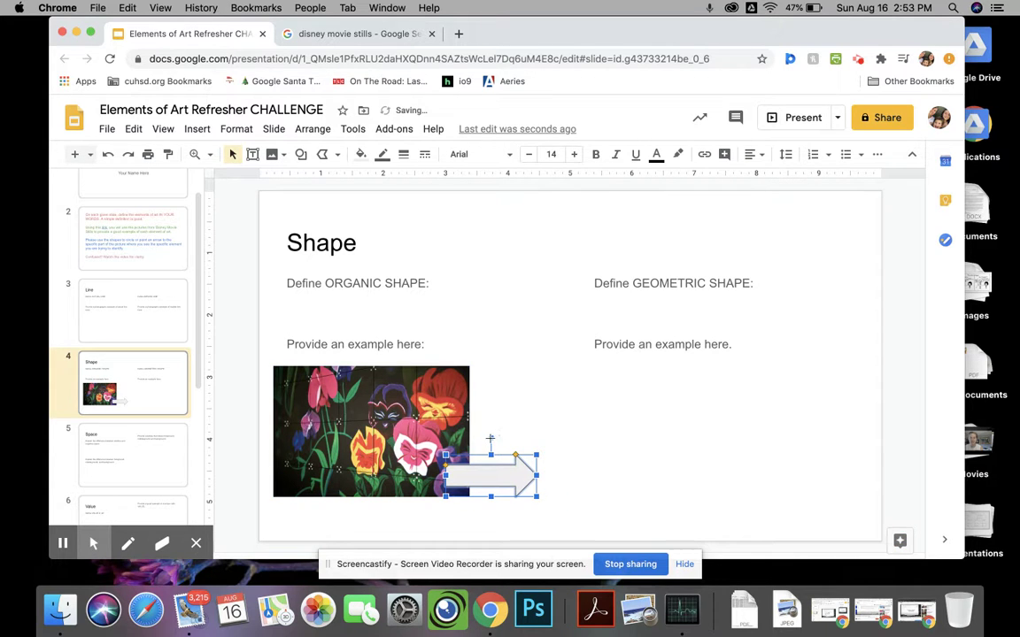
{"action": "left_click_drag", "start_coordinate": [490, 437], "coordinate": [478, 521]}
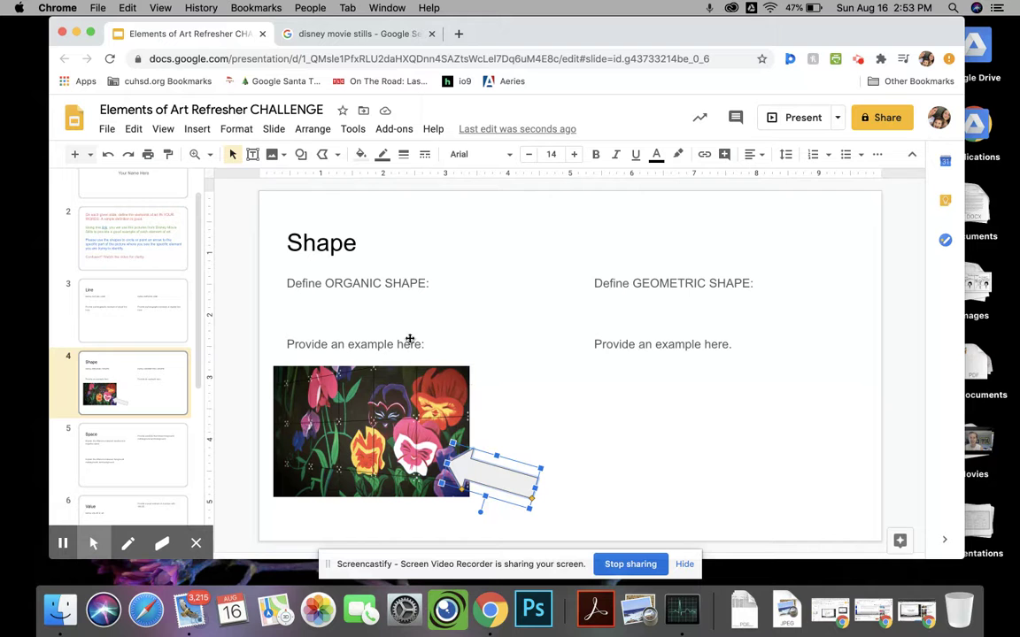
- Copy the Hercules still from the Disney Movie Marathon result, then go to the deck's Line slide
{"action": "left_click", "coordinate": [370, 35]}
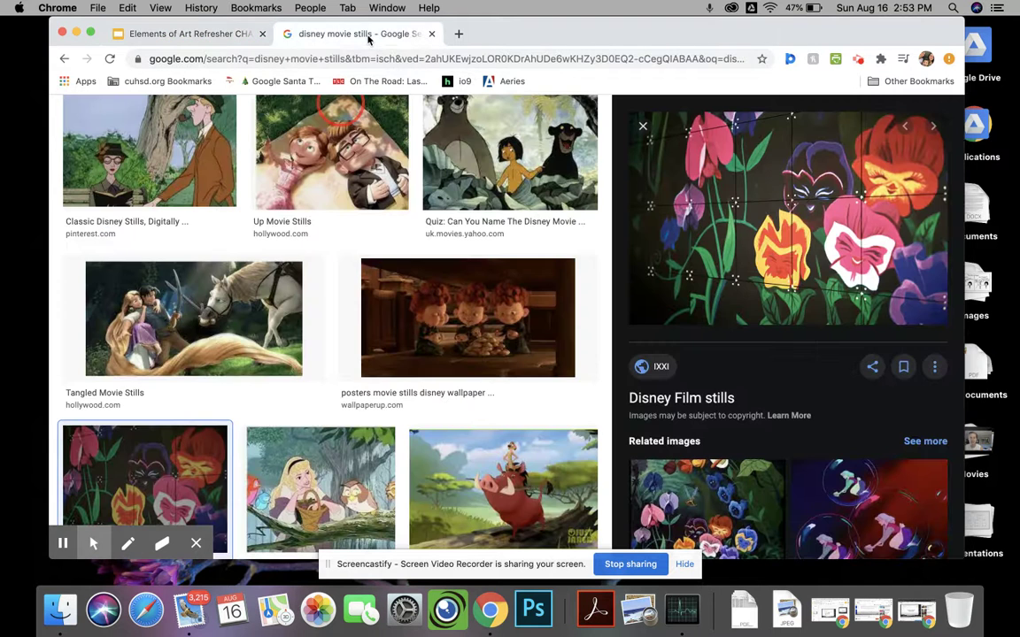
{"action": "left_click", "coordinate": [642, 126]}
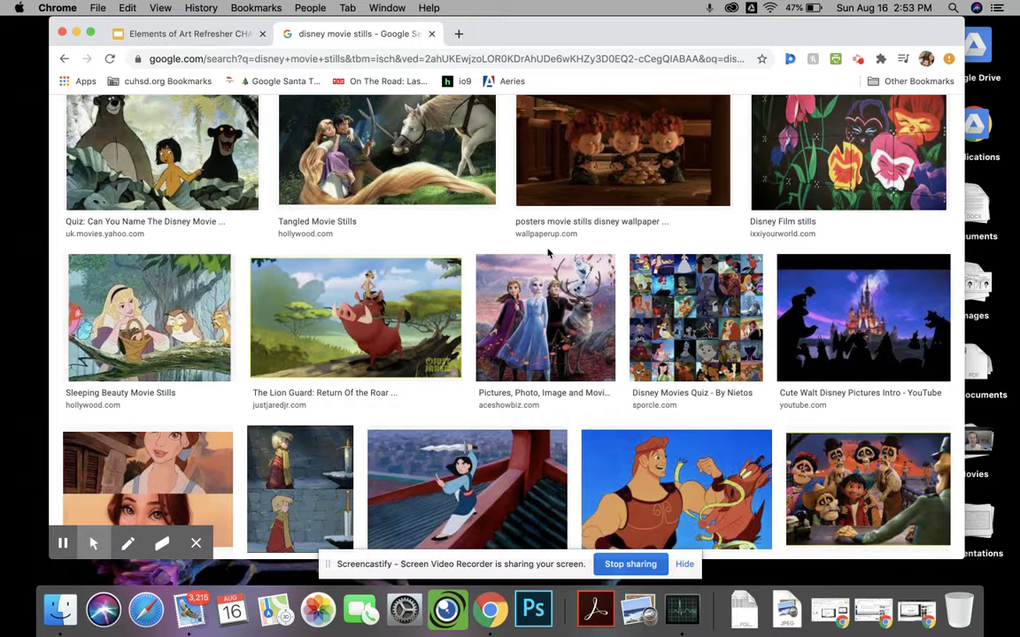
{"action": "scroll", "coordinate": [524, 293], "scroll_direction": "down", "scroll_amount": 2}
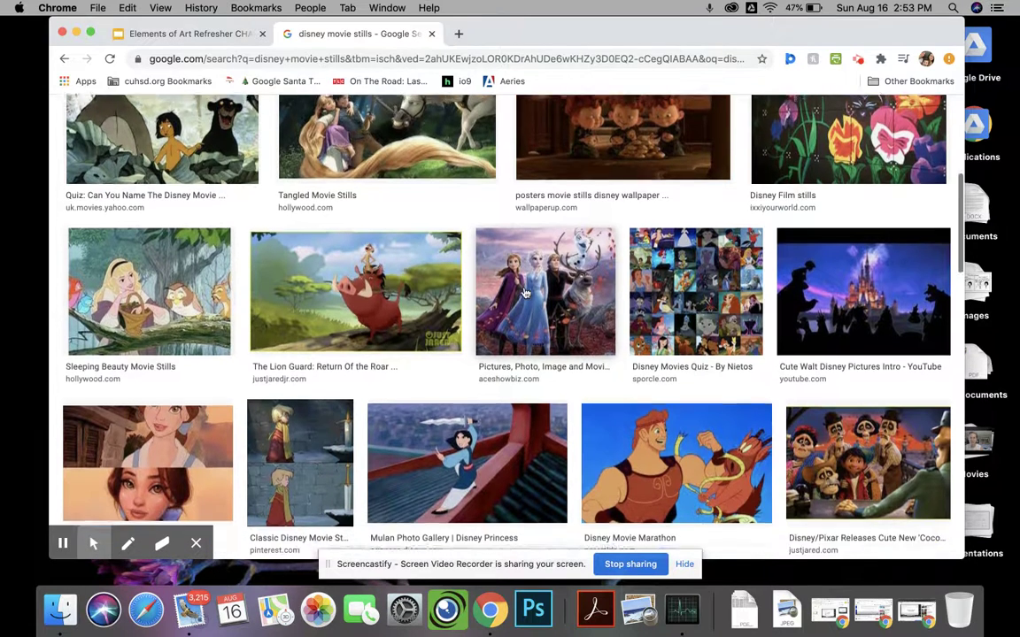
{"action": "scroll", "coordinate": [524, 293], "scroll_direction": "down", "scroll_amount": 2}
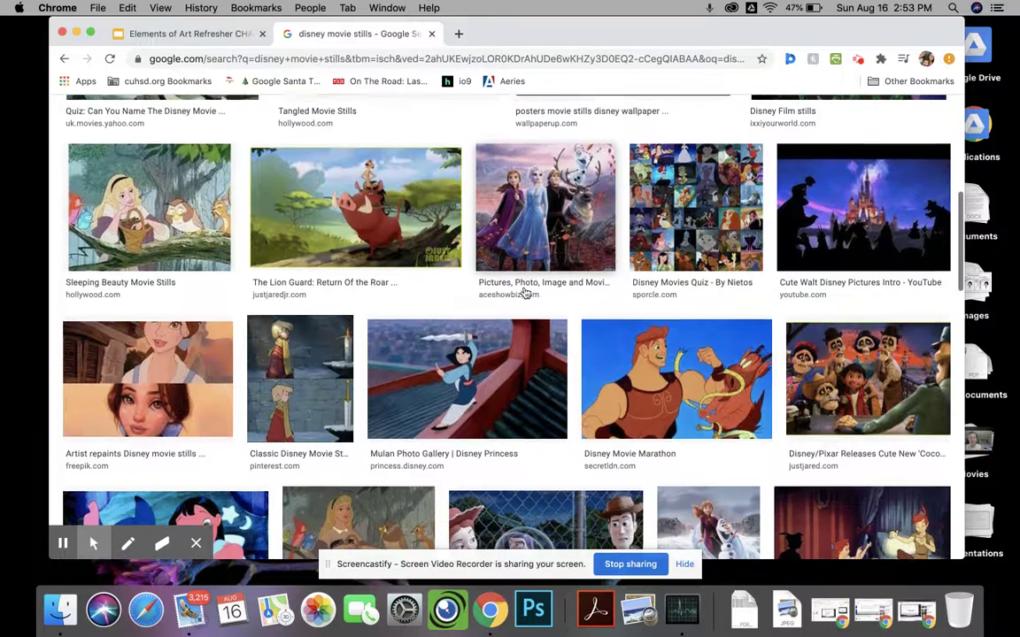
{"action": "left_click", "coordinate": [664, 370]}
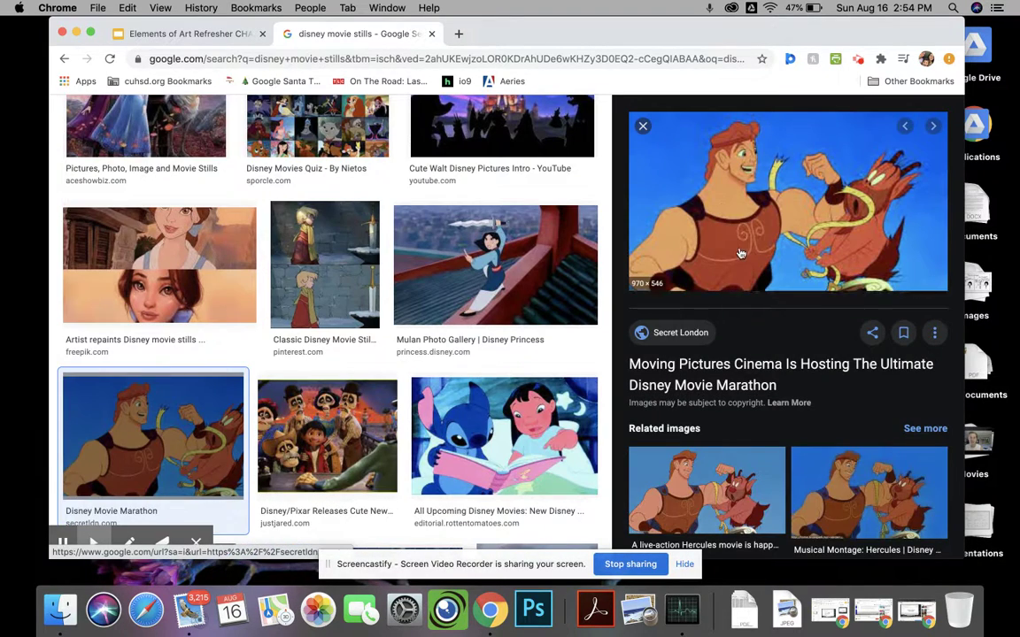
{"action": "right_click", "coordinate": [741, 254]}
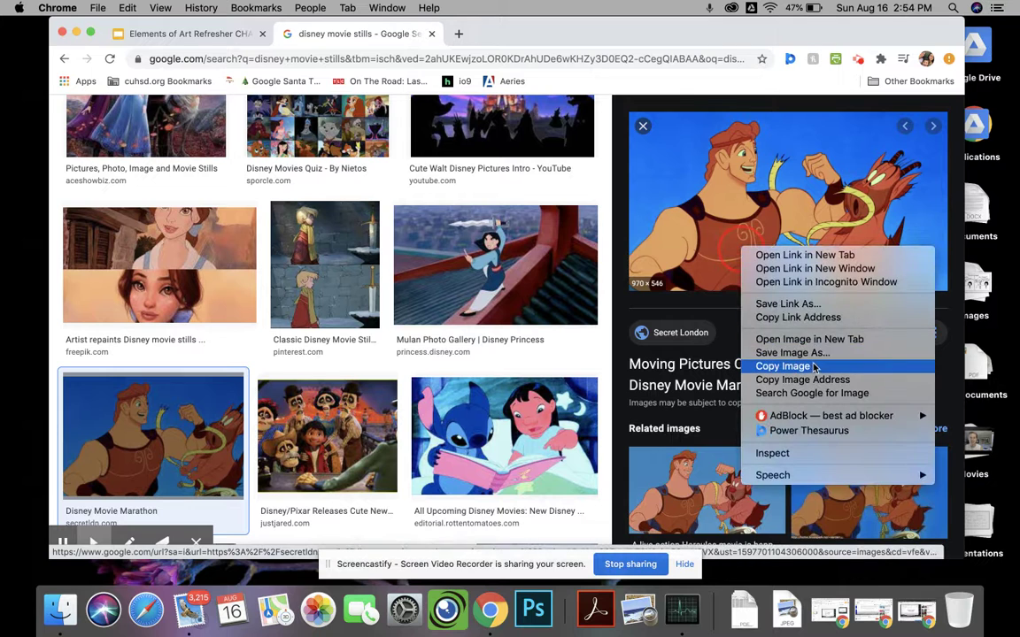
{"action": "left_click", "coordinate": [761, 364]}
{"action": "left_click", "coordinate": [182, 34]}
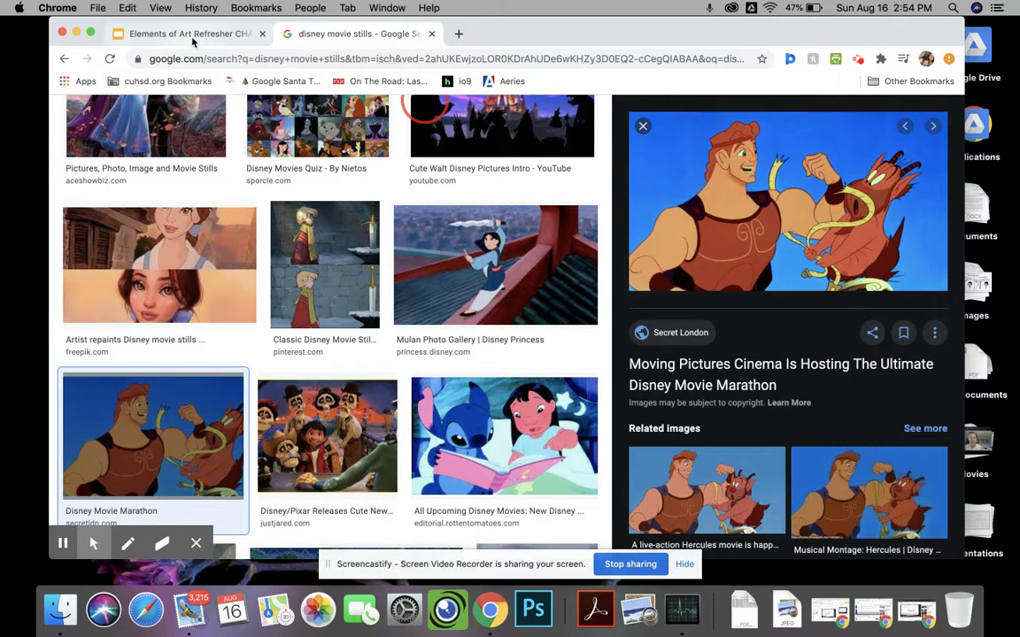
{"action": "left_click", "coordinate": [148, 314]}
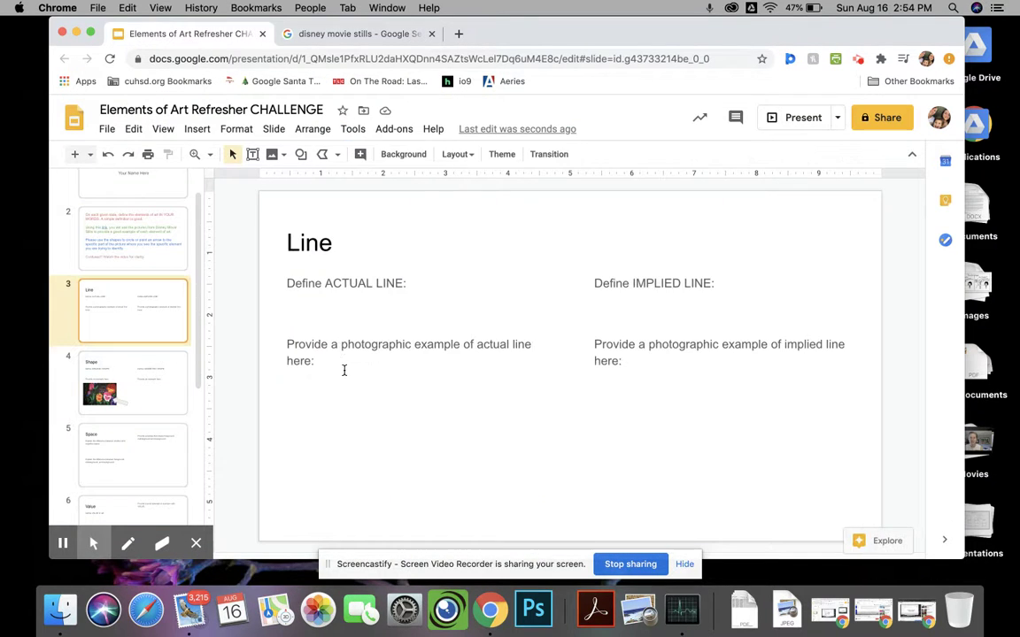
- Paste the Hercules still, shrink it, and place it below the actual-line prompt
{"action": "key", "text": "super+v"}
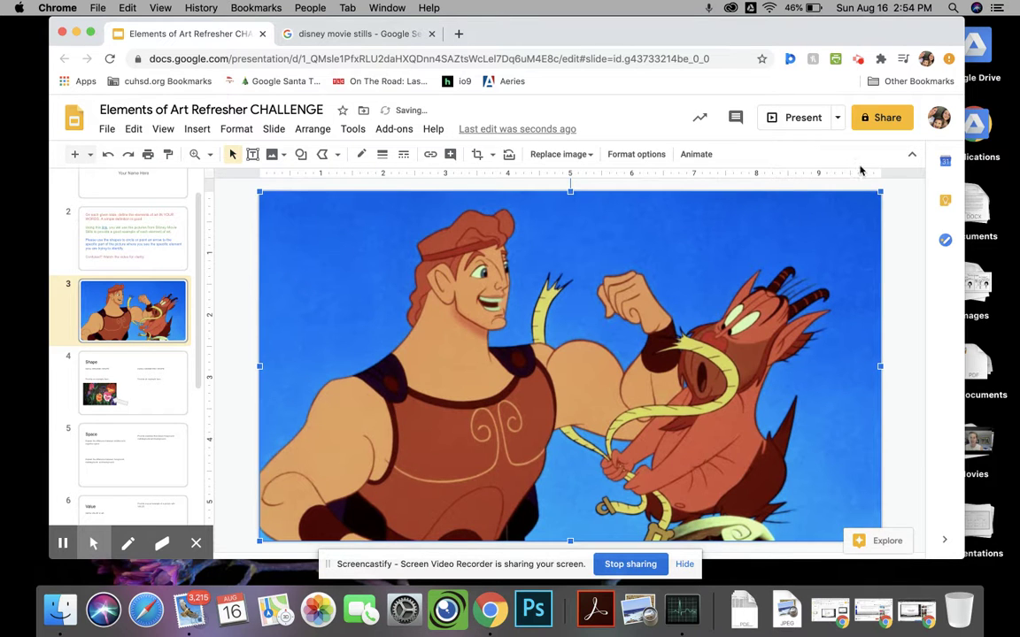
{"action": "left_click_drag", "start_coordinate": [879, 189], "coordinate": [442, 437]}
{"action": "left_click_drag", "start_coordinate": [382, 486], "coordinate": [414, 435]}
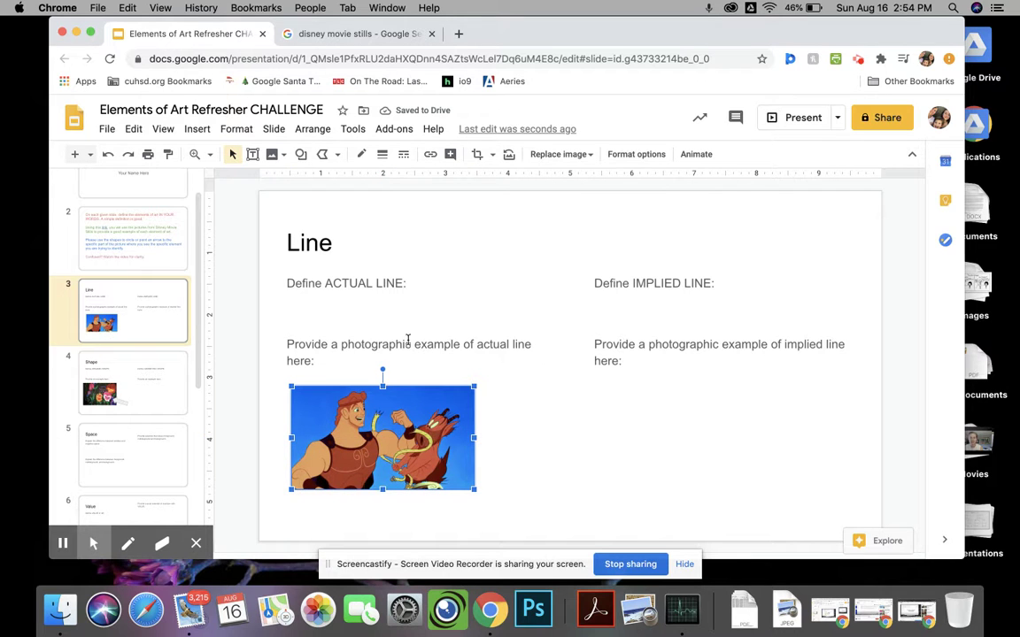
- Add an arrow below the Hercules still, tilted and nudged to point up into it
{"action": "left_click", "coordinate": [301, 154]}
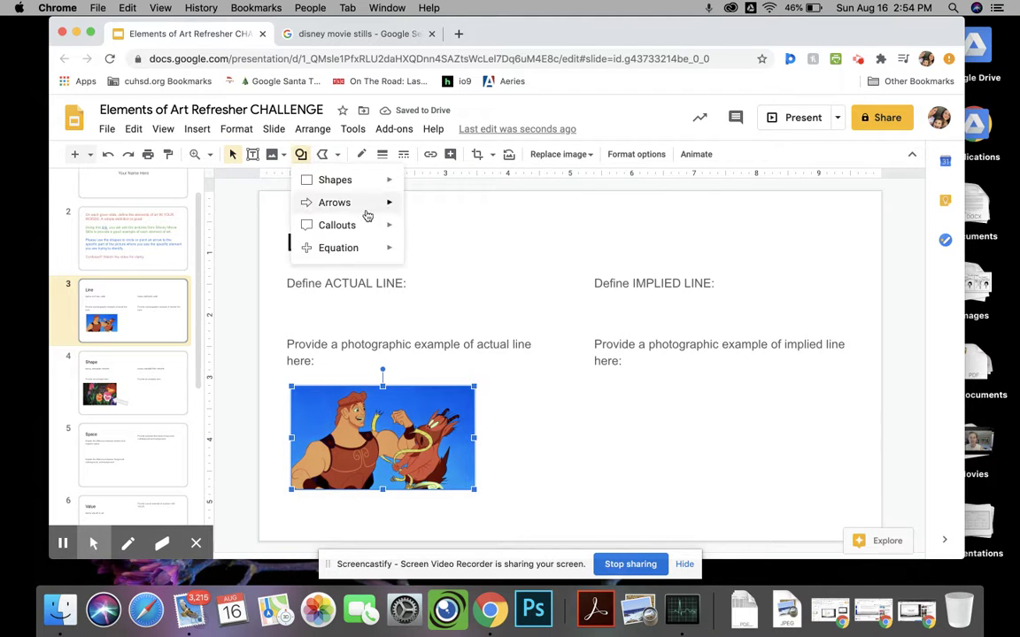
{"action": "mouse_move", "coordinate": [369, 209]}
{"action": "left_click", "coordinate": [416, 209]}
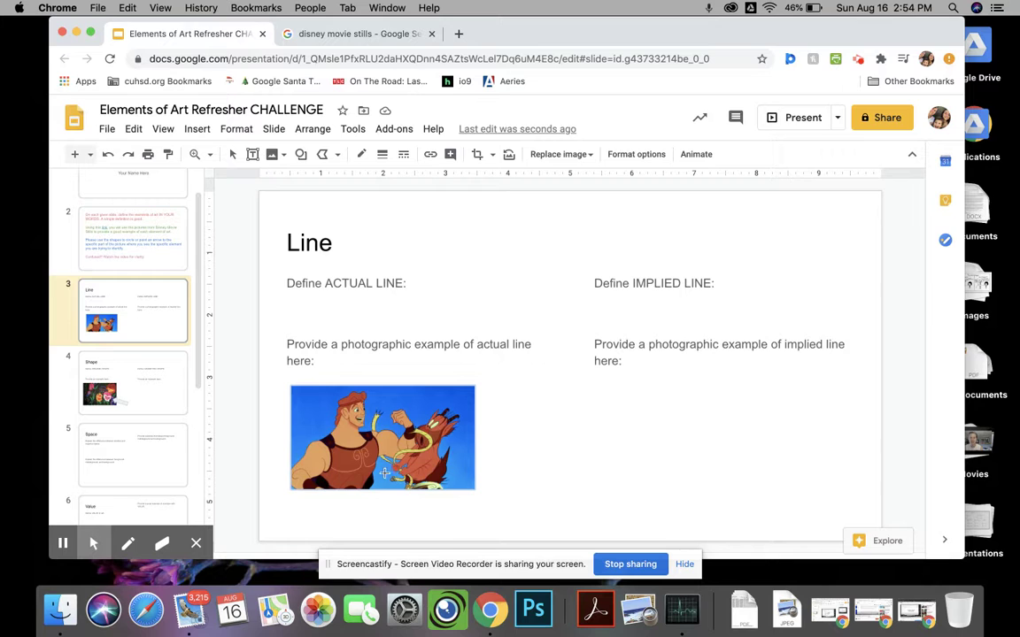
{"action": "left_click_drag", "start_coordinate": [381, 486], "coordinate": [507, 521]}
{"action": "left_click_drag", "start_coordinate": [443, 455], "coordinate": [455, 458]}
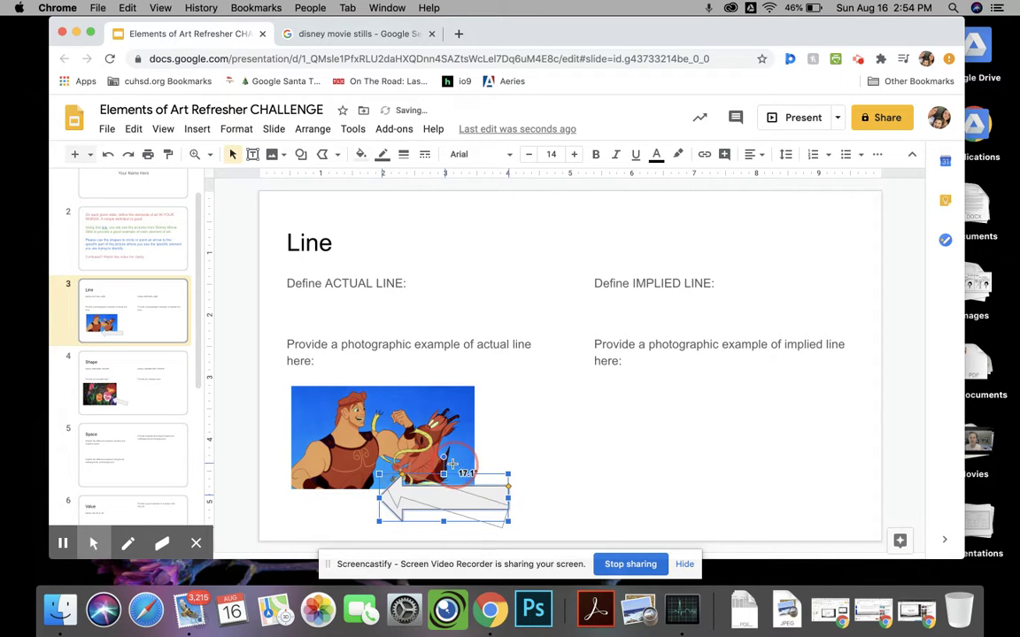
{"action": "left_click", "coordinate": [402, 486]}
{"action": "left_click_drag", "start_coordinate": [401, 486], "coordinate": [386, 480]}
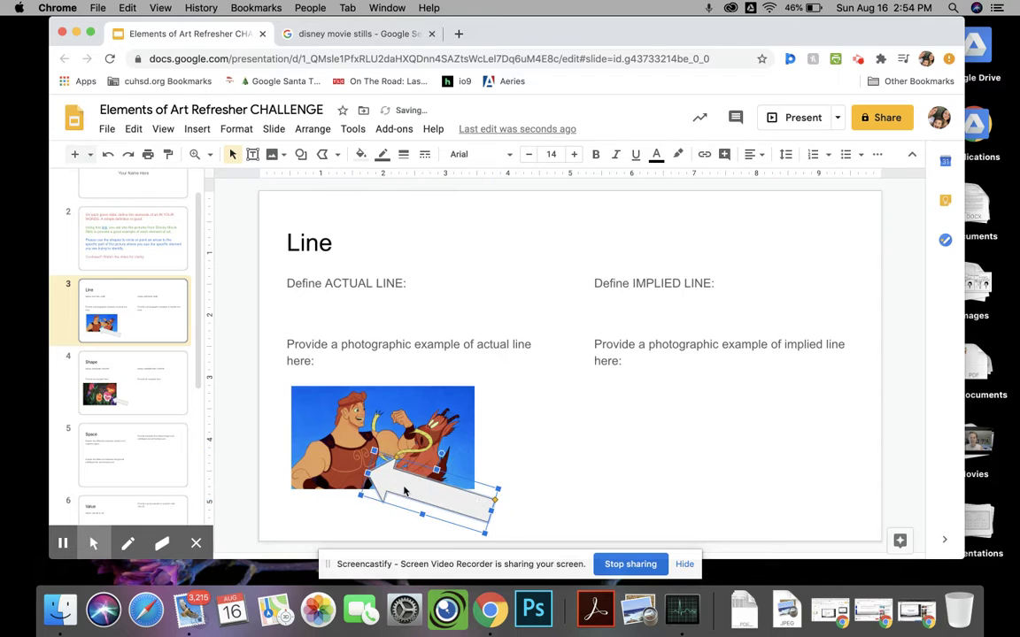
{"action": "left_click", "coordinate": [369, 513]}
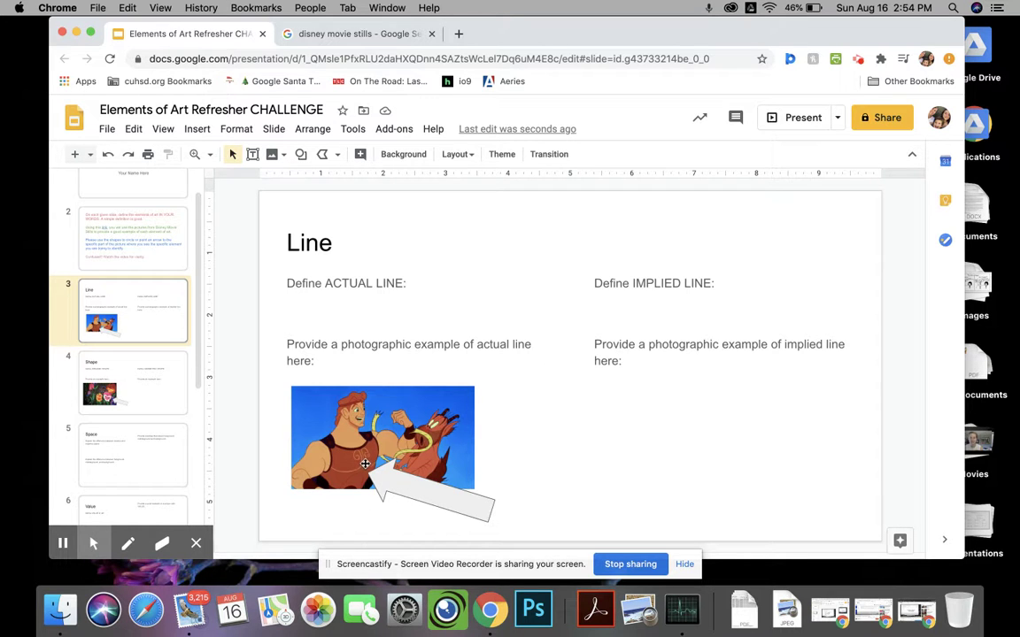
- Close the Hercules preview in the Disney stills results and scroll back up
{"action": "left_click", "coordinate": [360, 36]}
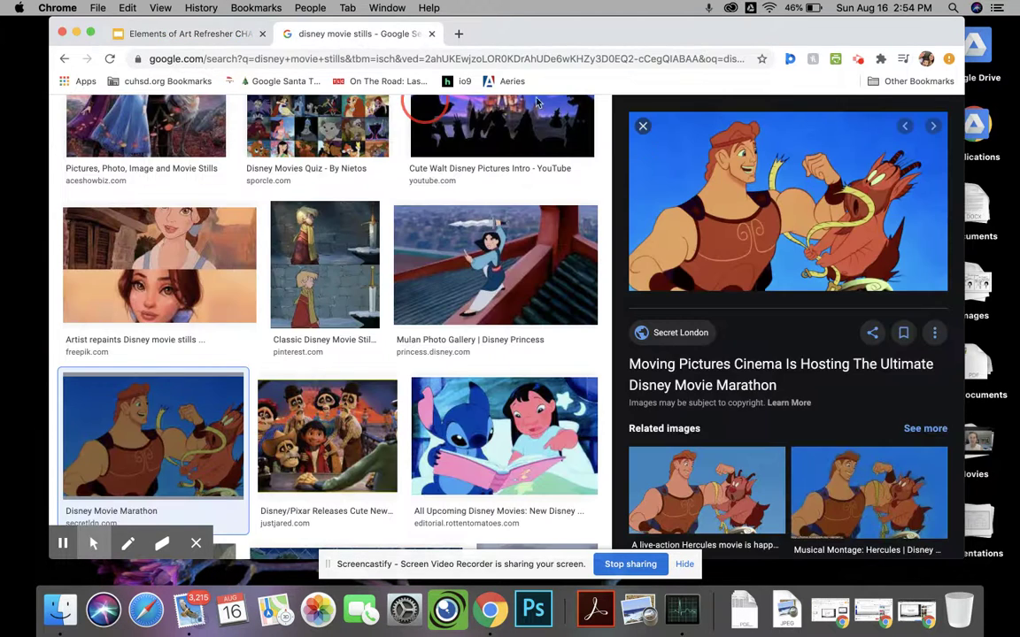
{"action": "left_click", "coordinate": [642, 126]}
{"action": "scroll", "coordinate": [538, 401], "scroll_direction": "up", "scroll_amount": 5}
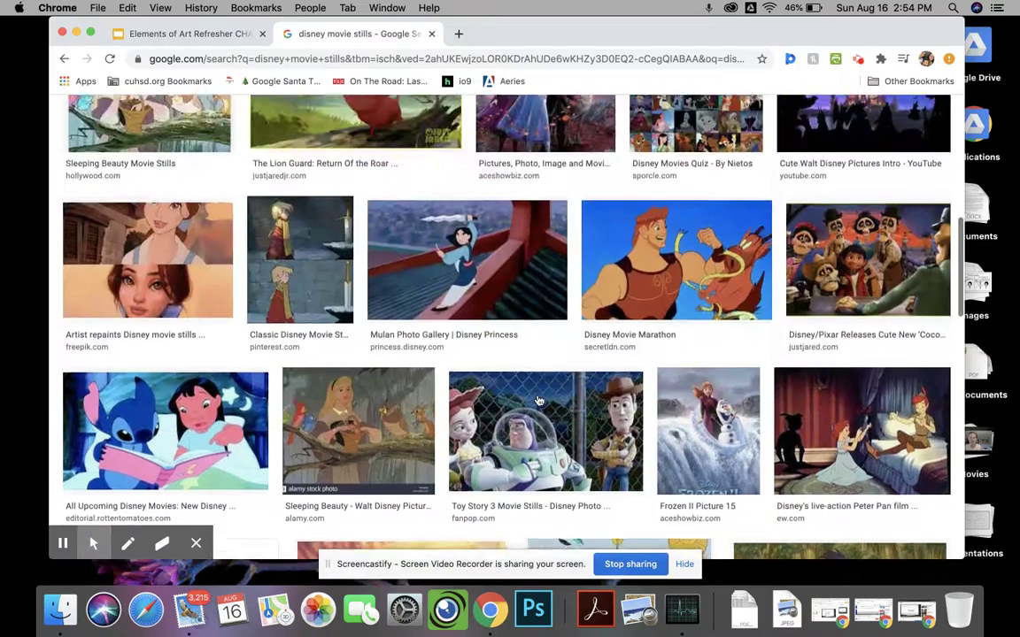
{"action": "scroll", "coordinate": [538, 400], "scroll_direction": "up", "scroll_amount": 10}
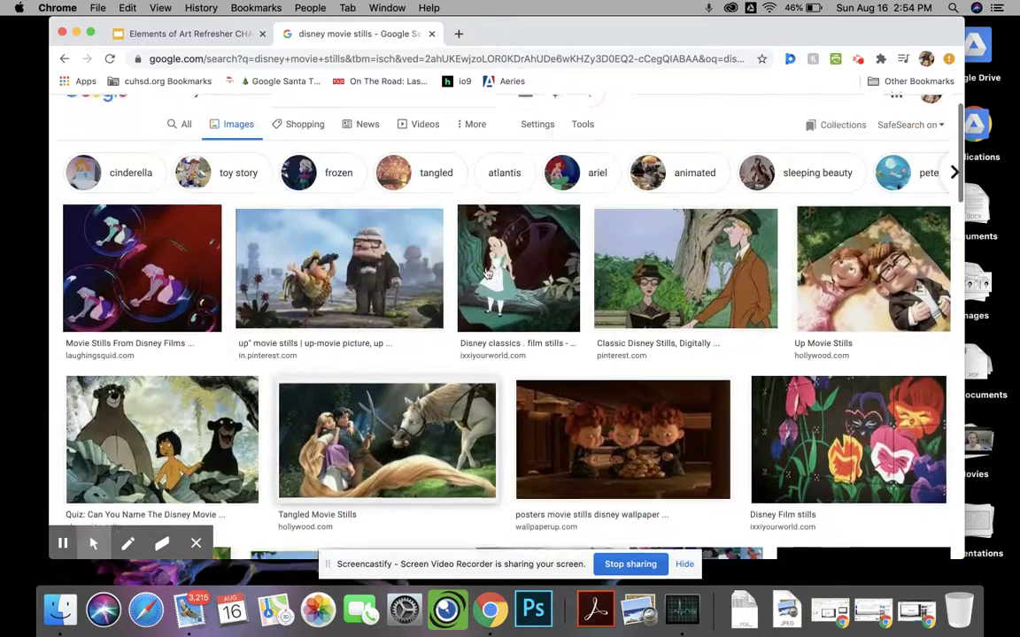
- Scroll the filmstrip down to slide 8 and open the Form slide
{"action": "left_click", "coordinate": [196, 36]}
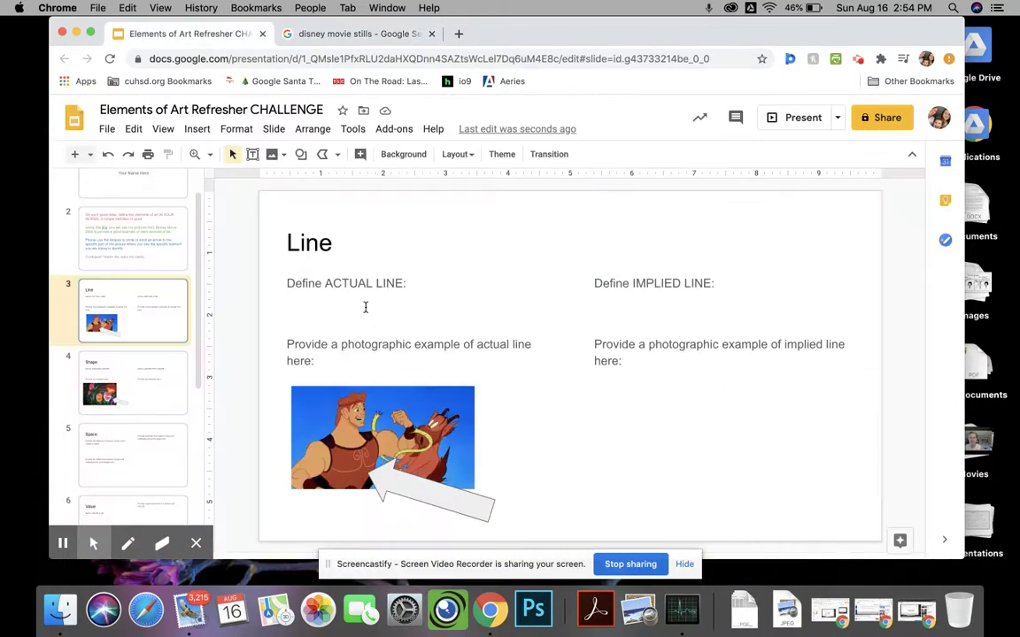
{"action": "scroll", "coordinate": [104, 380], "scroll_direction": "down", "scroll_amount": 5}
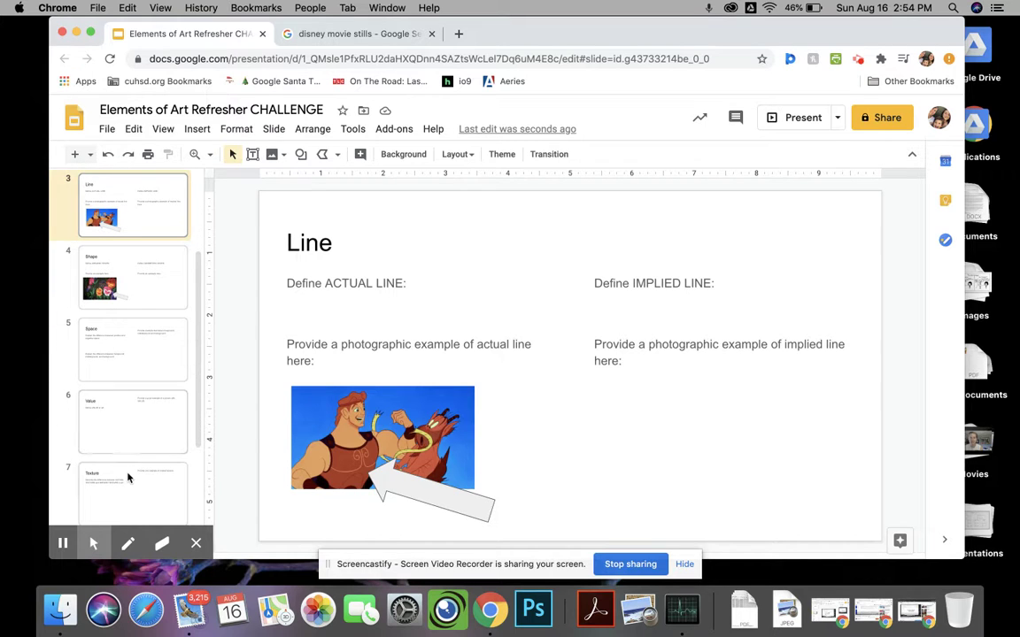
{"action": "scroll", "coordinate": [127, 478], "scroll_direction": "down", "scroll_amount": 3}
{"action": "left_click", "coordinate": [127, 478]}
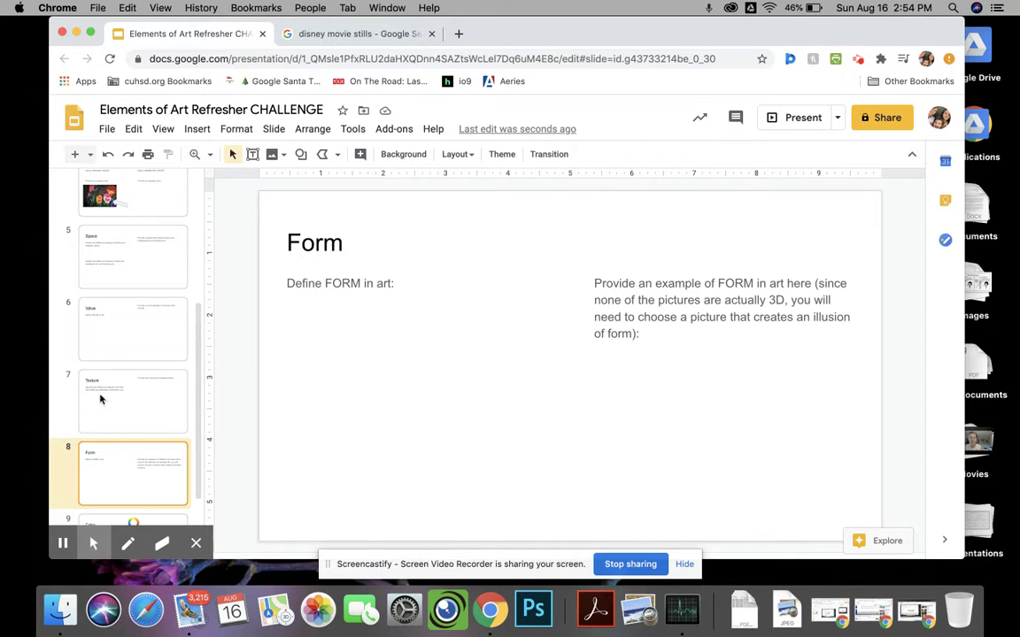
{"action": "scroll", "coordinate": [129, 431], "scroll_direction": "down", "scroll_amount": 1}
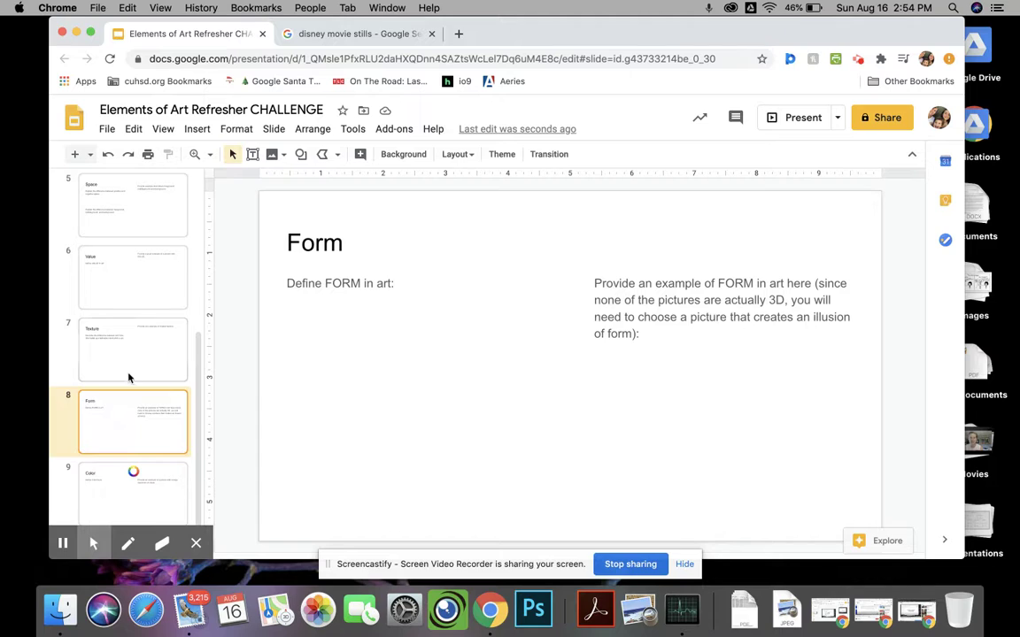